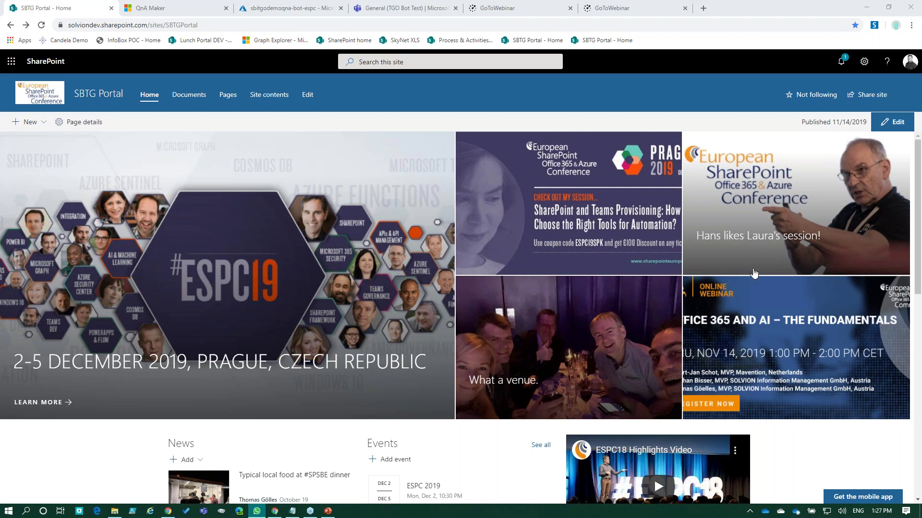
Try to greet the bot with "hi" in the portal home page's "Chat with the bot" section.
scroll(754, 273, down, 1)
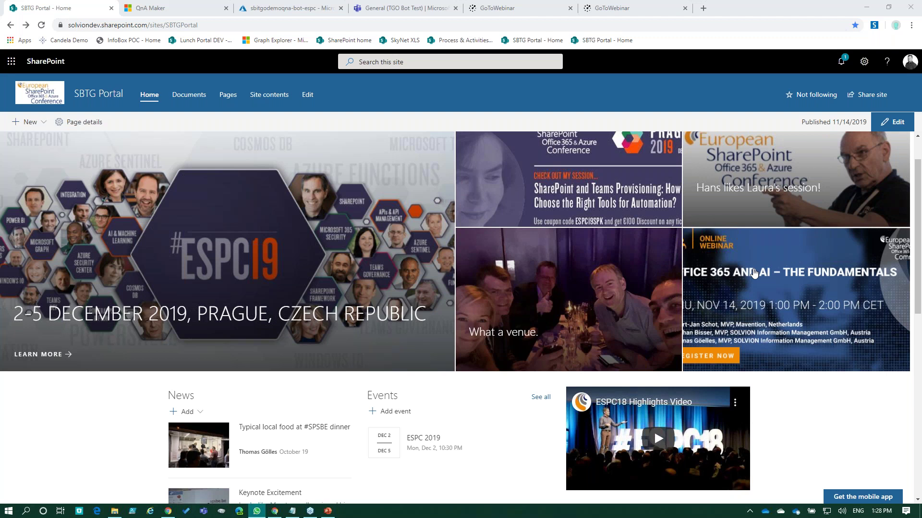
scroll(754, 273, down, 6)
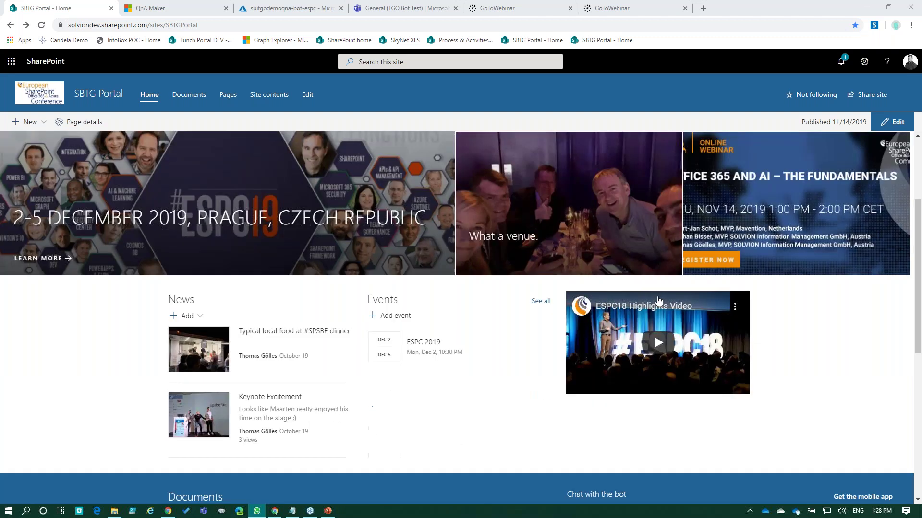
scroll(646, 187, down, 3)
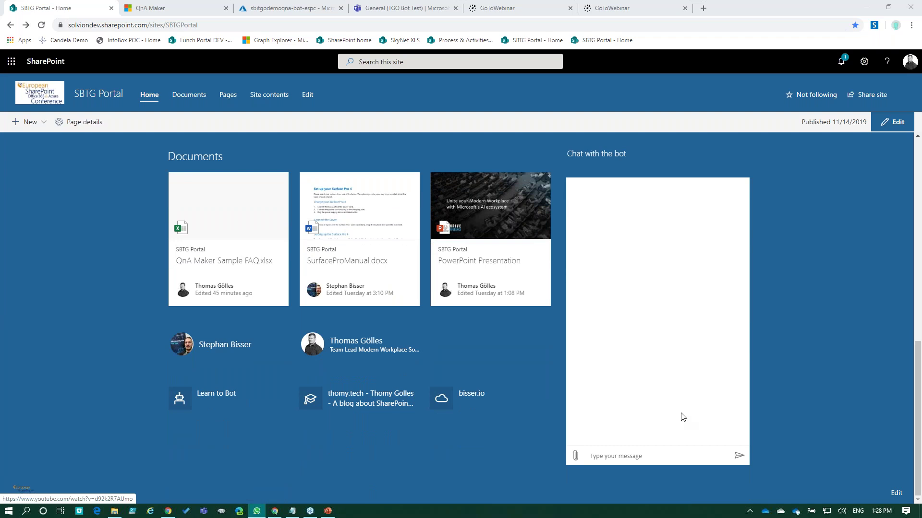
click(643, 462)
text(hi)
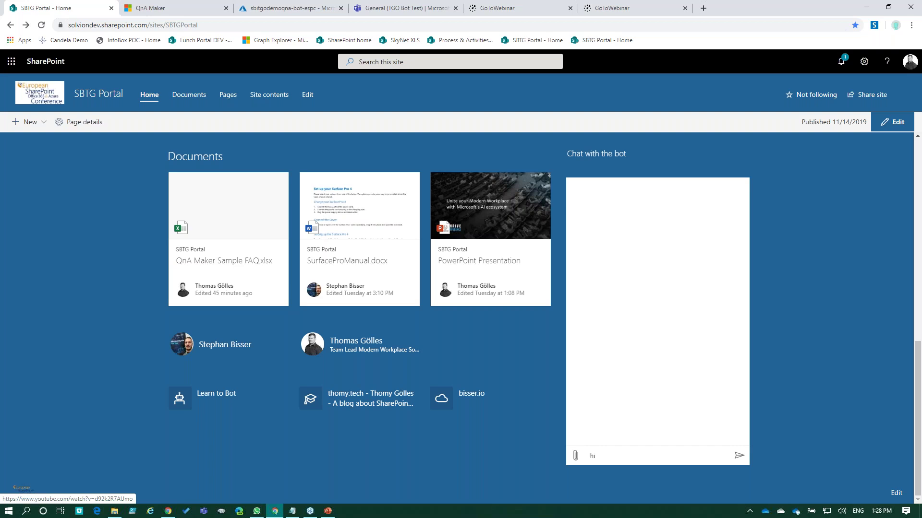
click(739, 456)
Reload the portal home page and send "hi" to the bot.
key(F5)
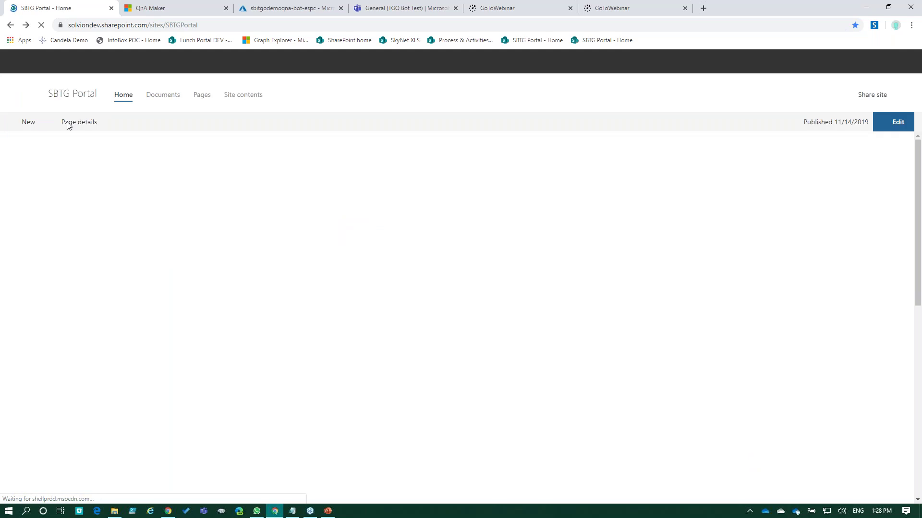
scroll(715, 325, down, 10)
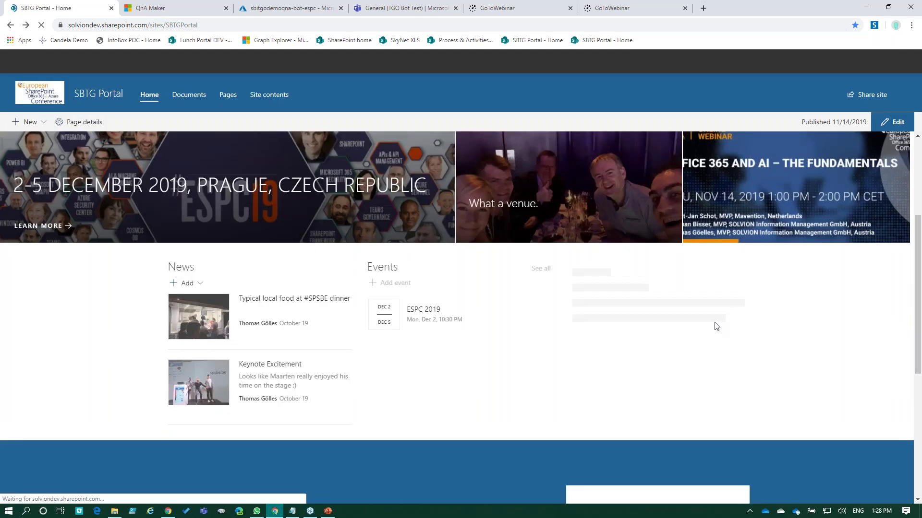
click(630, 455)
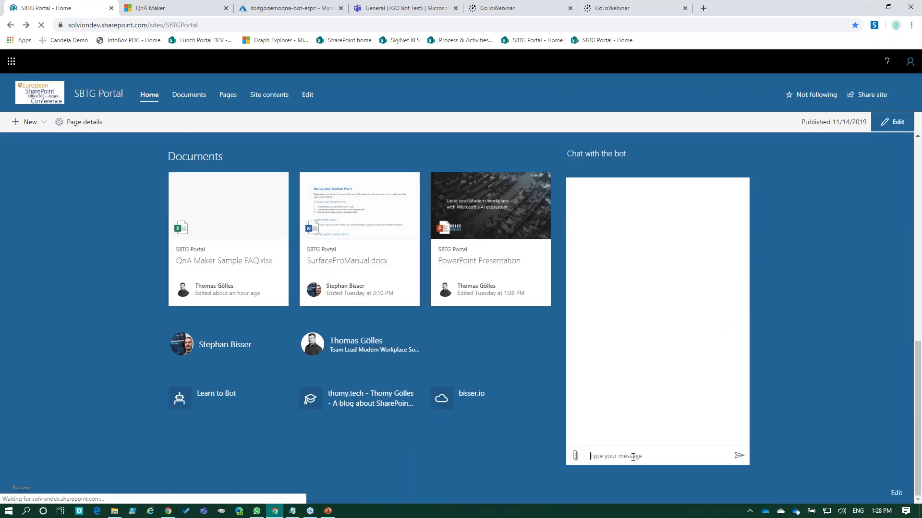
text(hi)
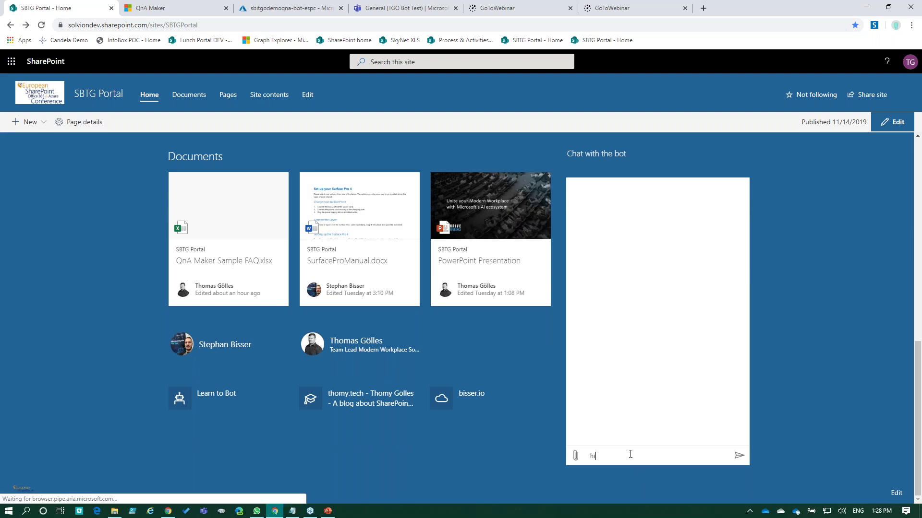
click(739, 456)
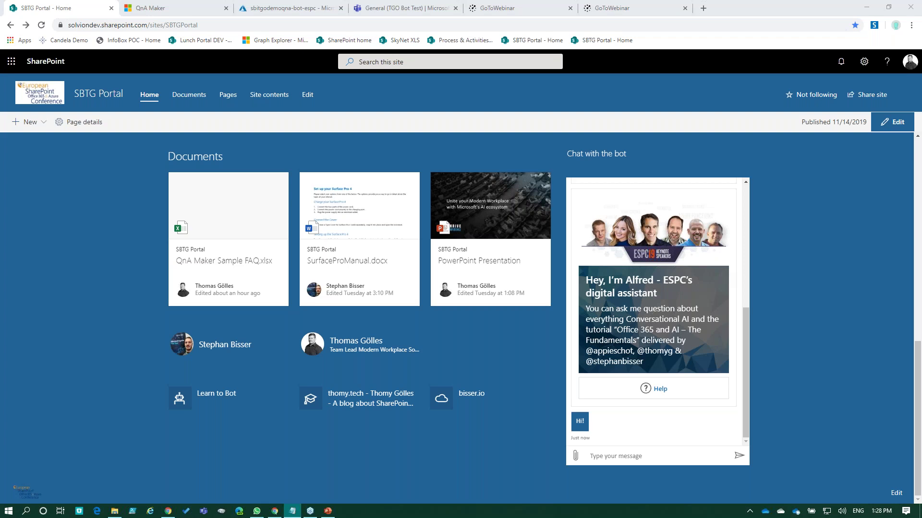
Ask the bot "how much does attending cost?".
click(628, 455)
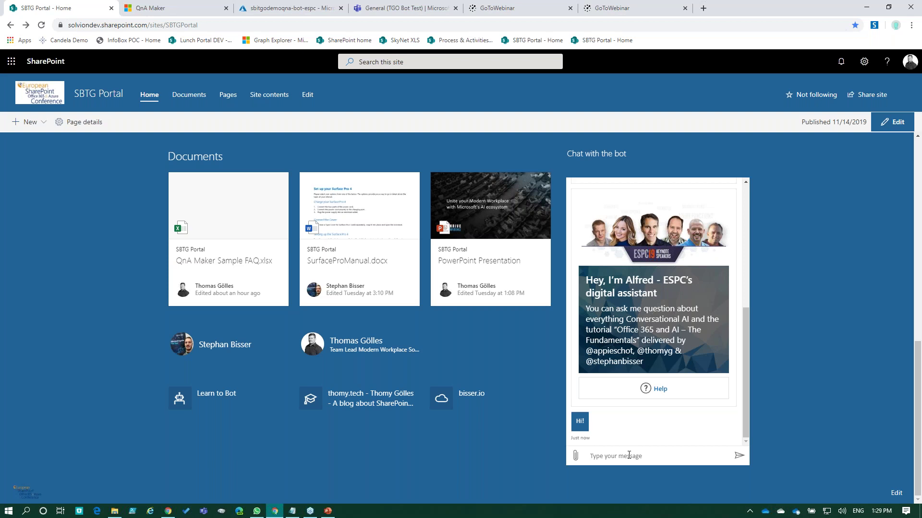
text(what are the cost fo)
key(BackSpace)
key(BackSpace)
key(BackSpace)
key(BackSpace)
key(BackSpace)
key(BackSpace)
key(BackSpace)
key(BackSpace)
key(BackSpace)
key(BackSpace)
key(BackSpace)
key(BackSpace)
key(BackSpace)
key(BackSpace)
key(BackSpace)
key(BackSpace)
key(BackSpace)
key(BackSpace)
key(BackSpace)
text(how much does attending cost?)
key(Return)
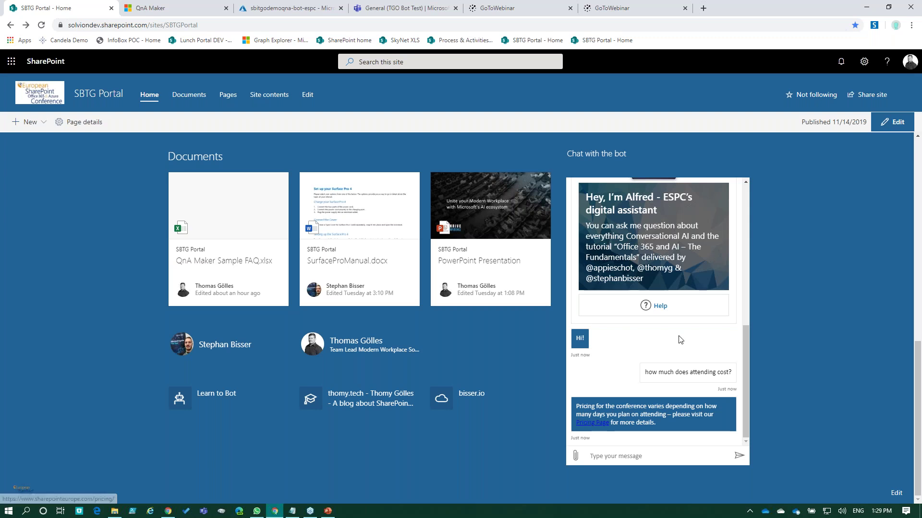
Send the bot a message made of "dear" and the keynote speaker's first name.
scroll(747, 357, up, 1)
scroll(748, 345, down, 1)
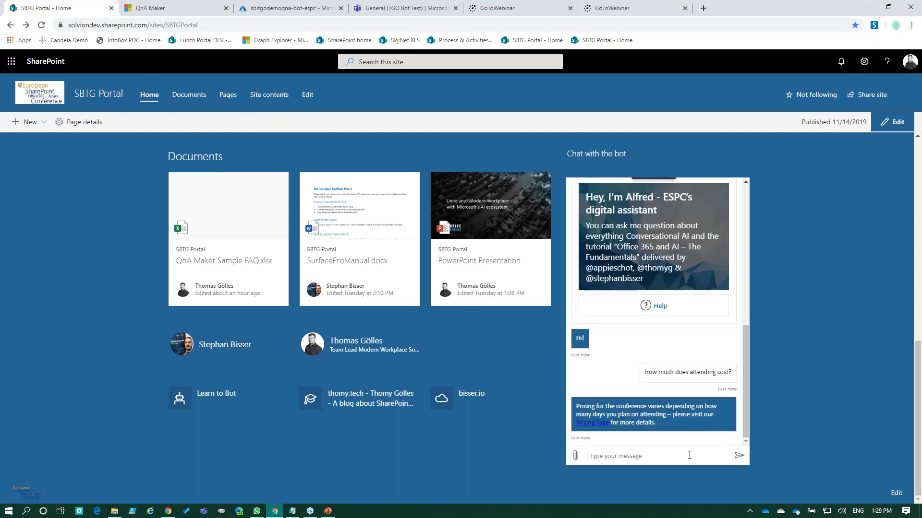
text(dear vesa)
key(Return)
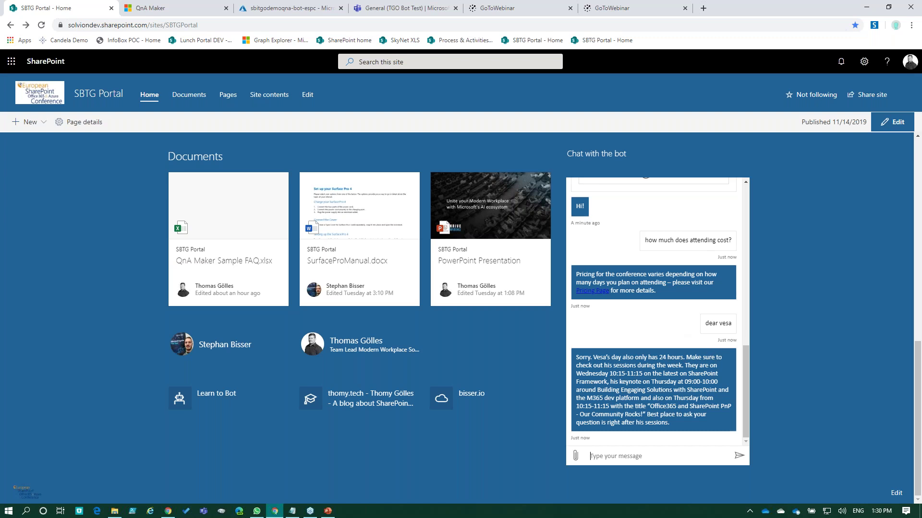
Open the ESPCKB knowledge base in QnA Maker, review the questions from qna_chitchat_Enthusiastic.tsv, and collapse that source.
click(186, 14)
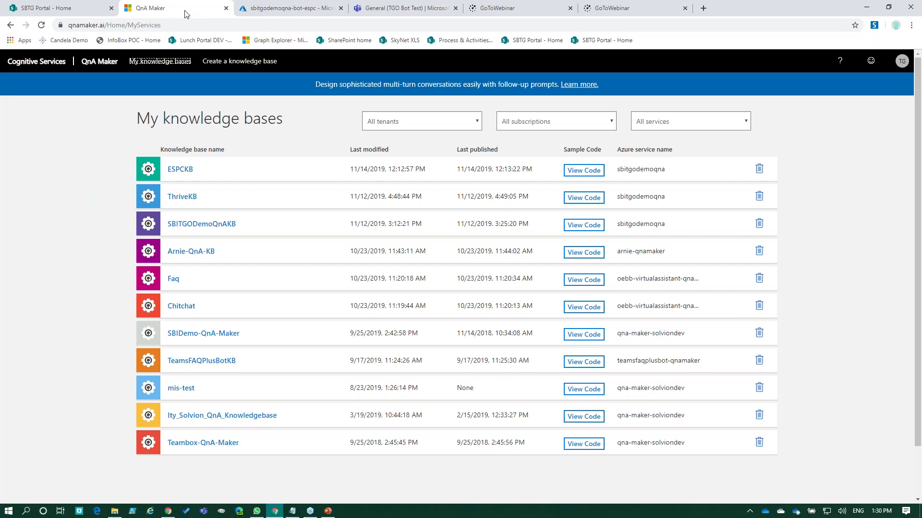
click(178, 171)
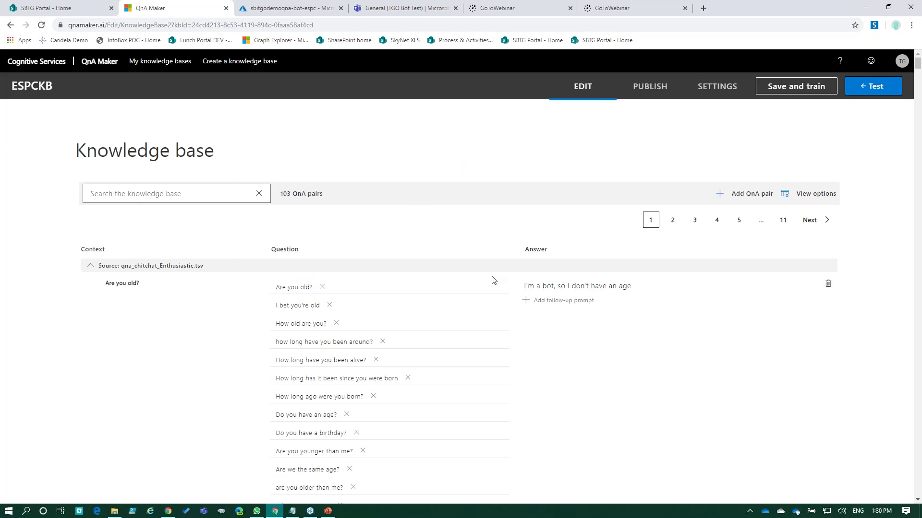
scroll(303, 264, down, 4)
scroll(89, 235, up, 3)
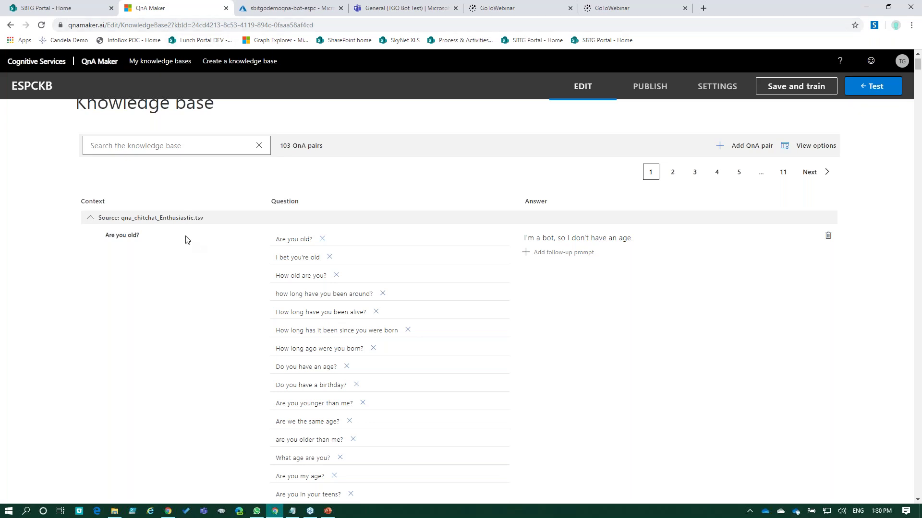
scroll(242, 276, down, 1)
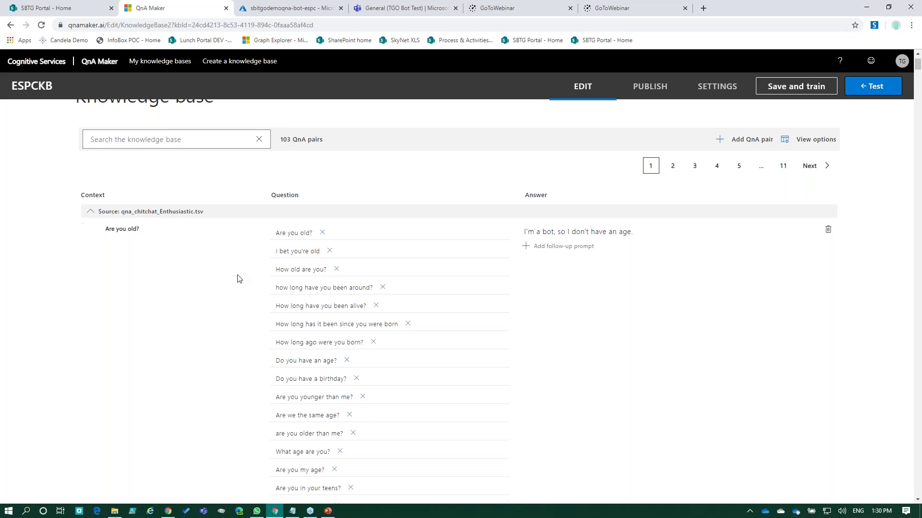
triple_click(292, 268)
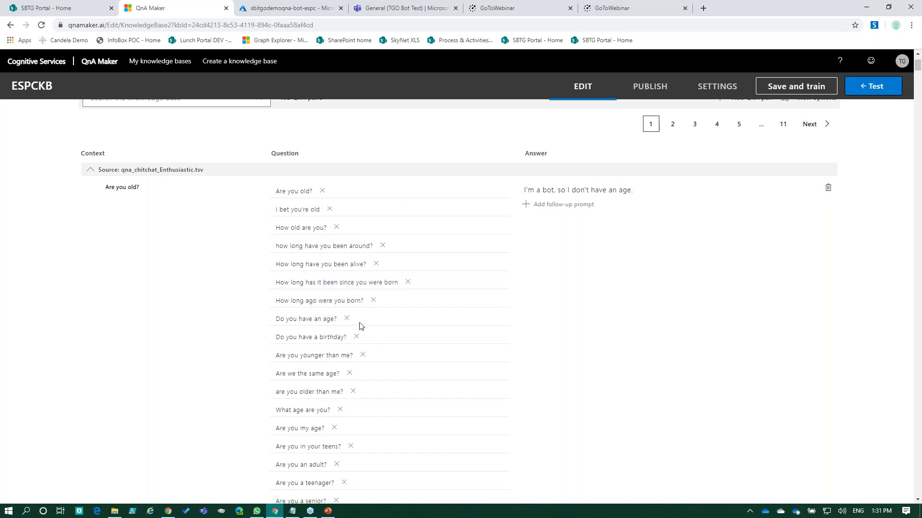
scroll(289, 353, down, 1)
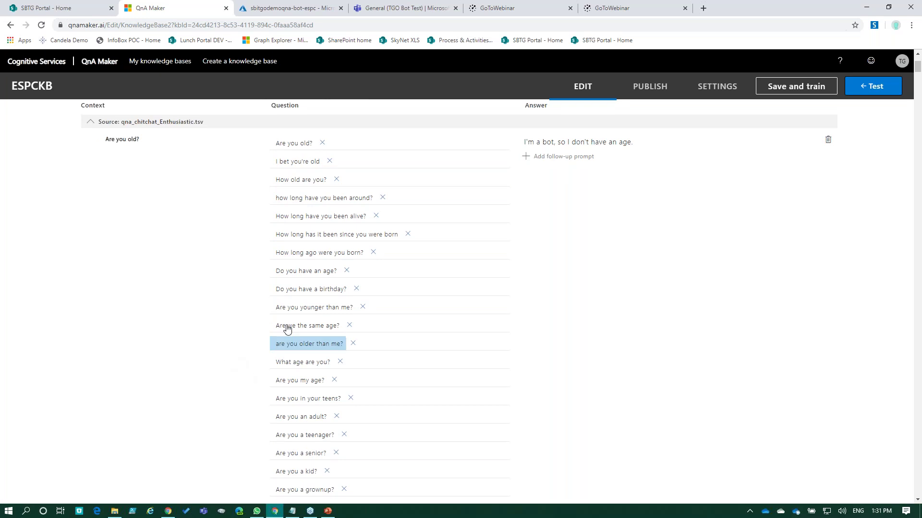
click(90, 123)
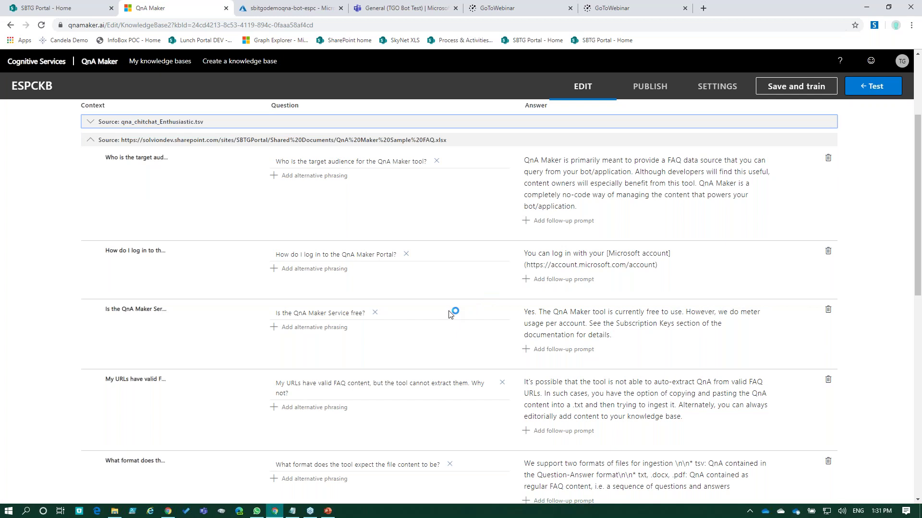
Open QnA Maker Sample FAQ.xlsx from the portal's Documents library, and collapse that file's source in the ESPCKB knowledge base.
click(78, 11)
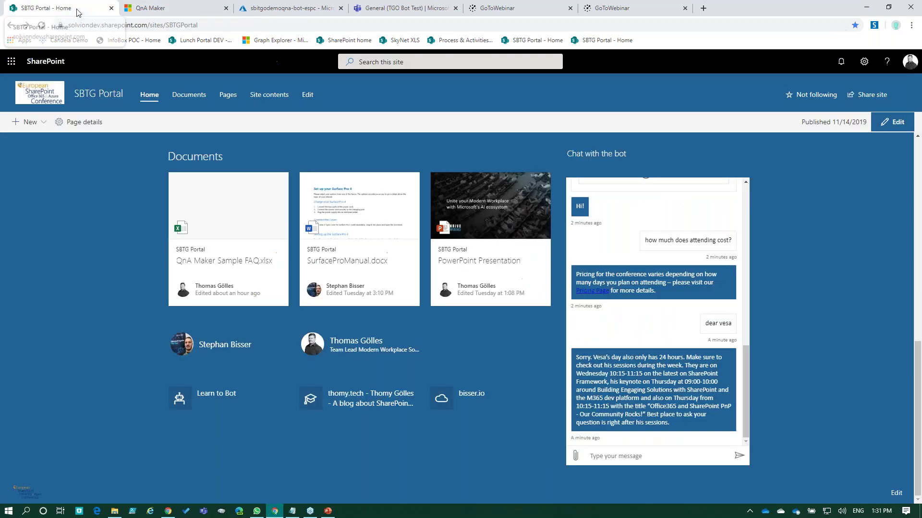
ctrl+click(193, 95)
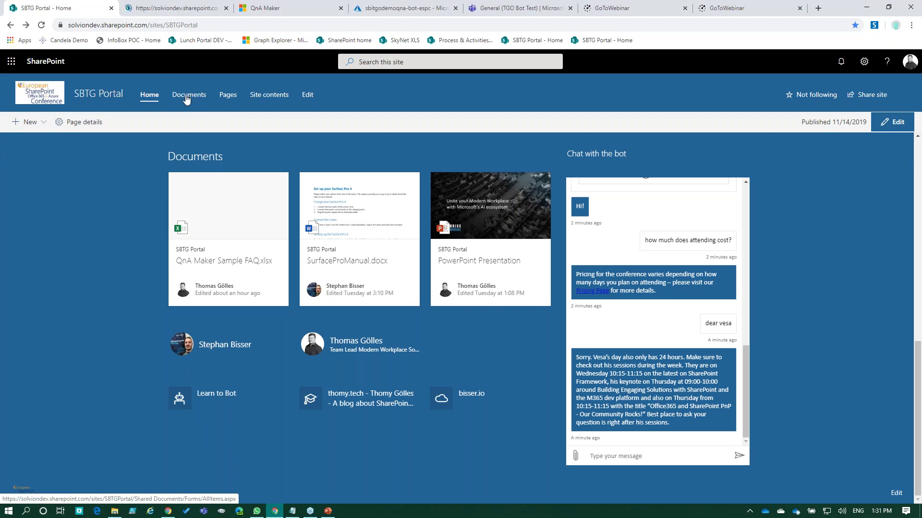
click(162, 9)
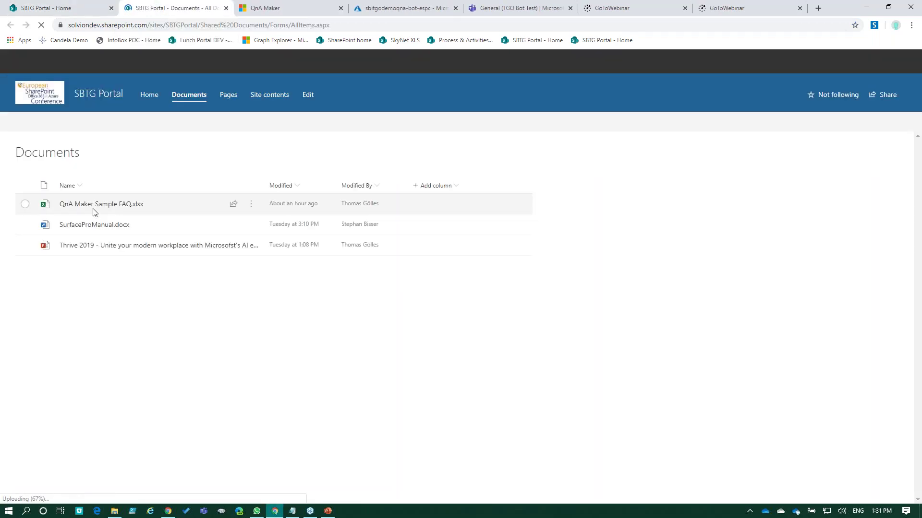
click(96, 207)
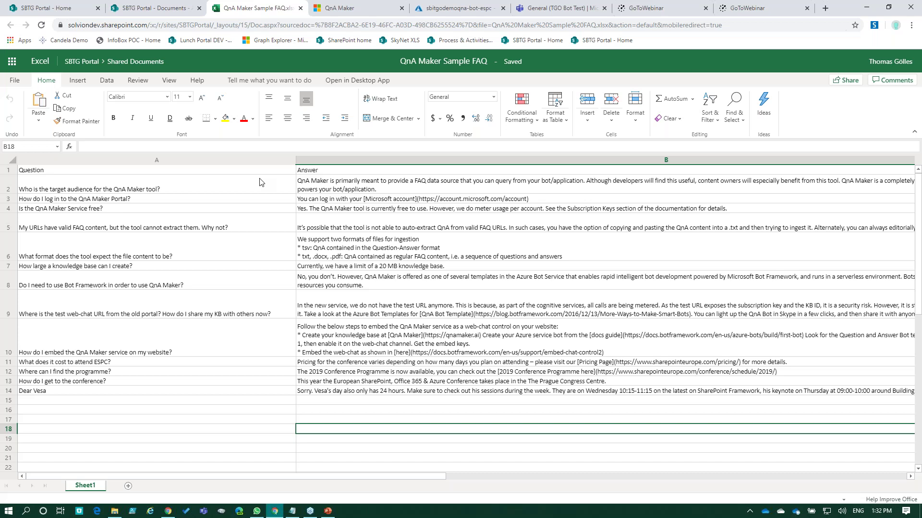
click(326, 7)
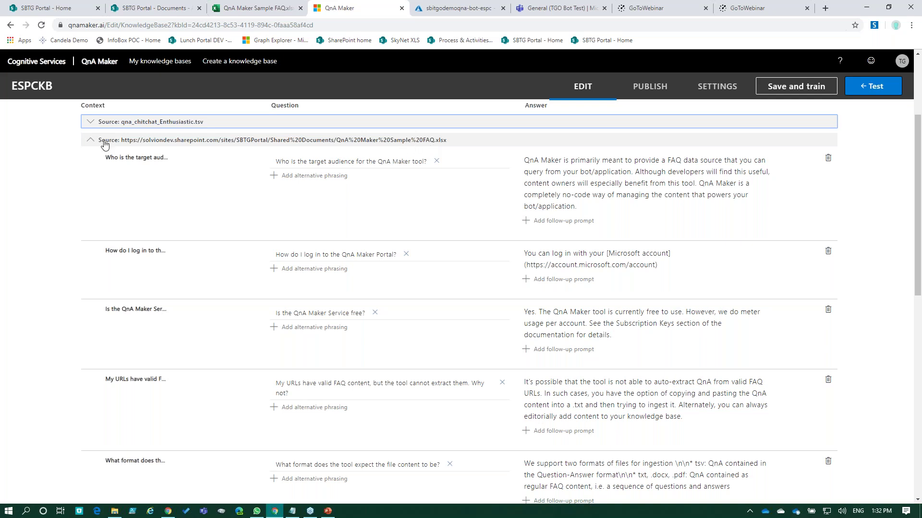
click(89, 142)
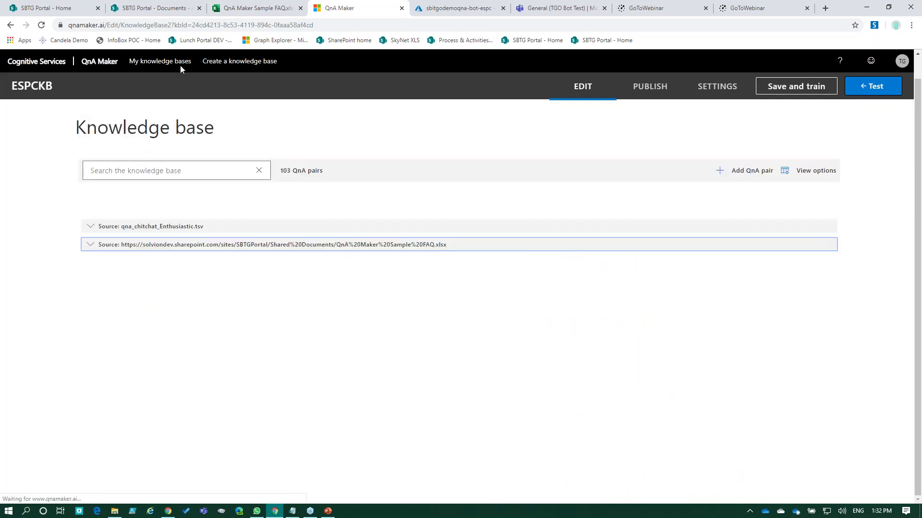
Ask the portal's bot what the named speaker's ESPC session is about.
click(60, 14)
click(661, 455)
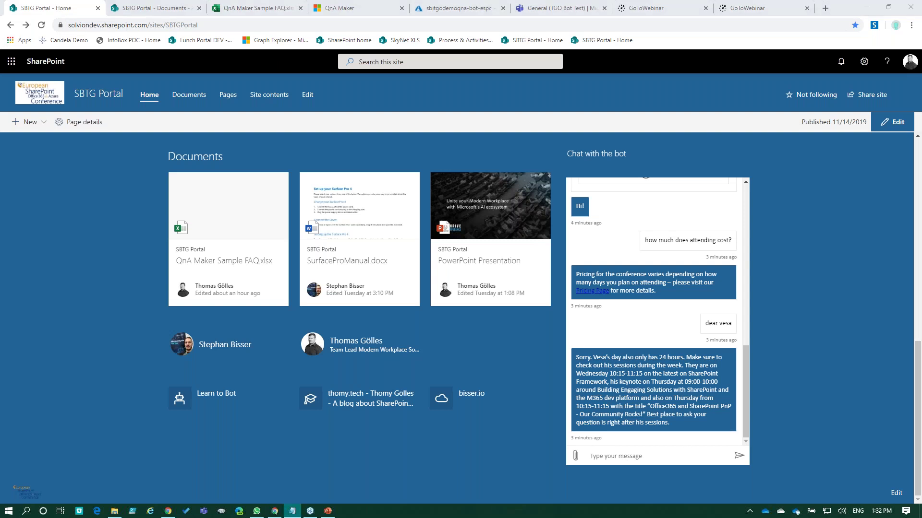
click(642, 456)
text(Hey what is Maarten's ESPC session about?)
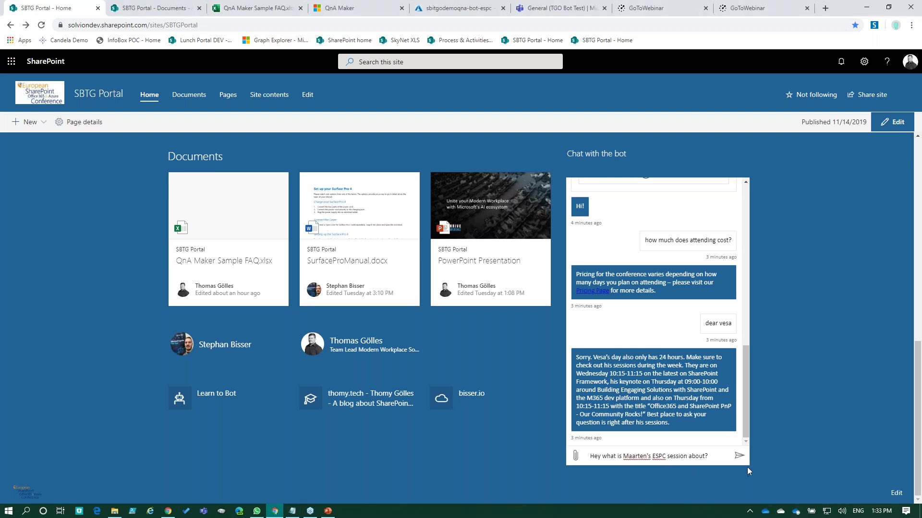
click(737, 458)
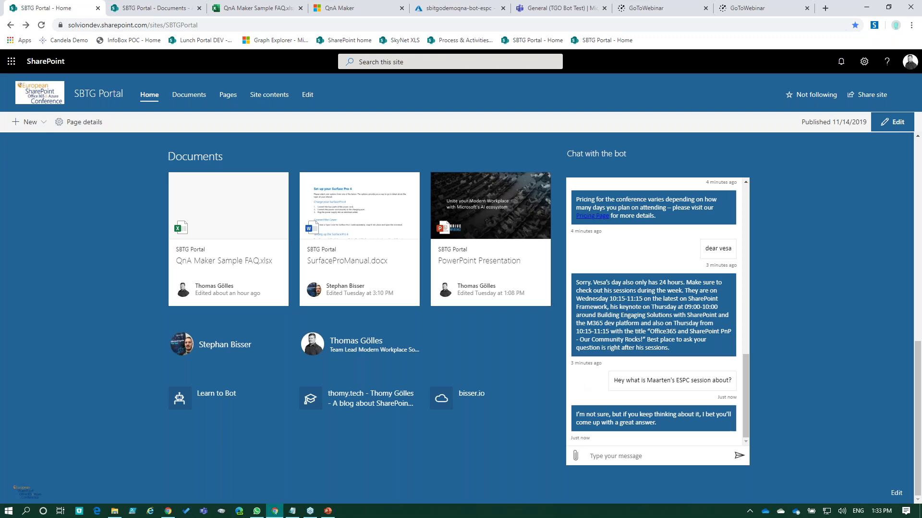
Enter the question about the speaker's ESPC session in cell A15 of QnA Maker Sample FAQ.xlsx.
click(264, 12)
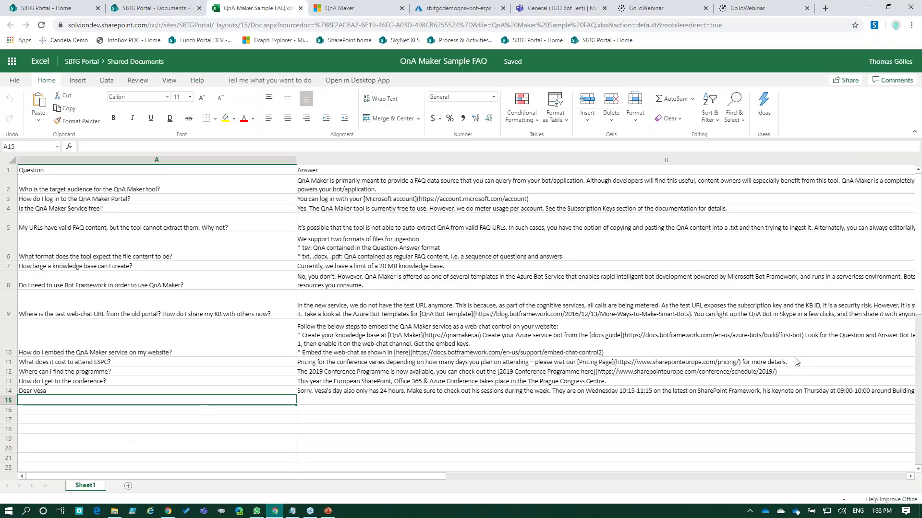
click(134, 398)
text(Hey what is Maarten's ESPC session about?)
Answer in B15 with the speaker's two sessions, "Microsoft Teams Architecture Deep Dive" and "Office 365 Labels Deep Dive", and close the workbook.
click(315, 403)
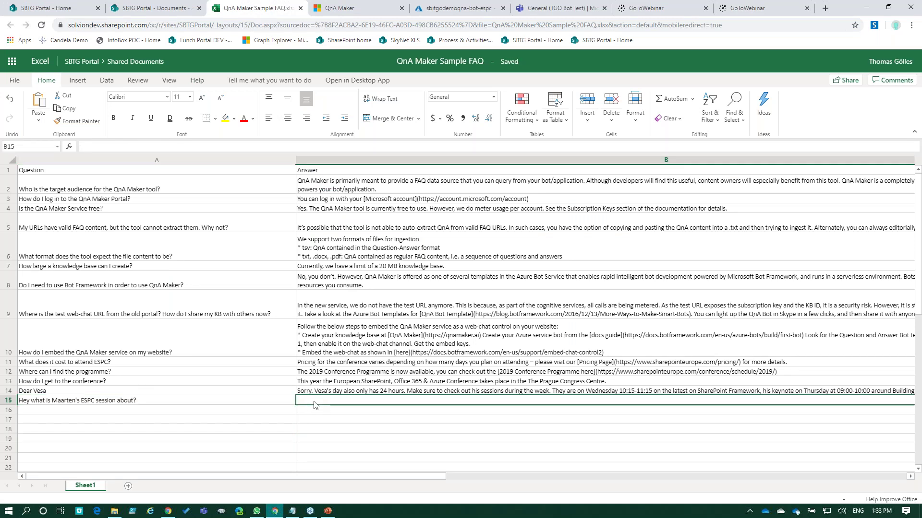
key(alt+Tab)
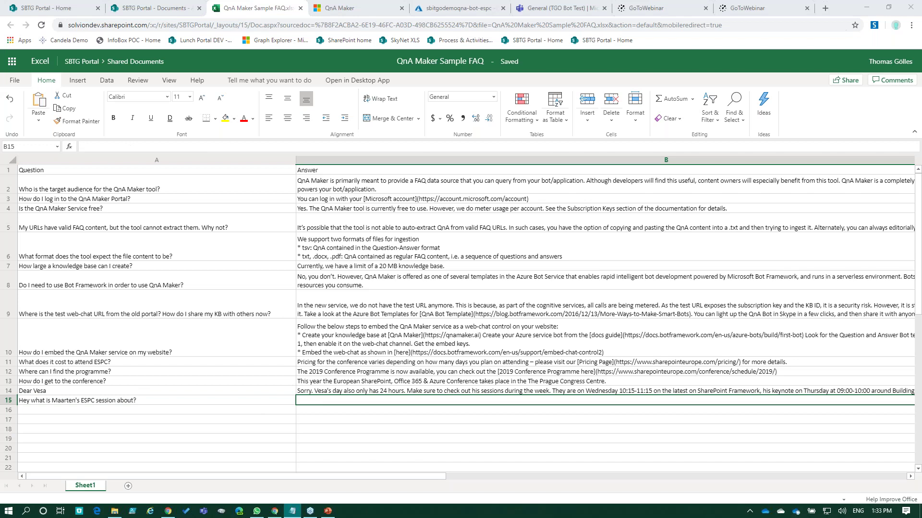
click(335, 401)
text(Maarten has two sessions: Microsoft Teams Architecture Deep Dive and Office 365 Labels Deep Dive)
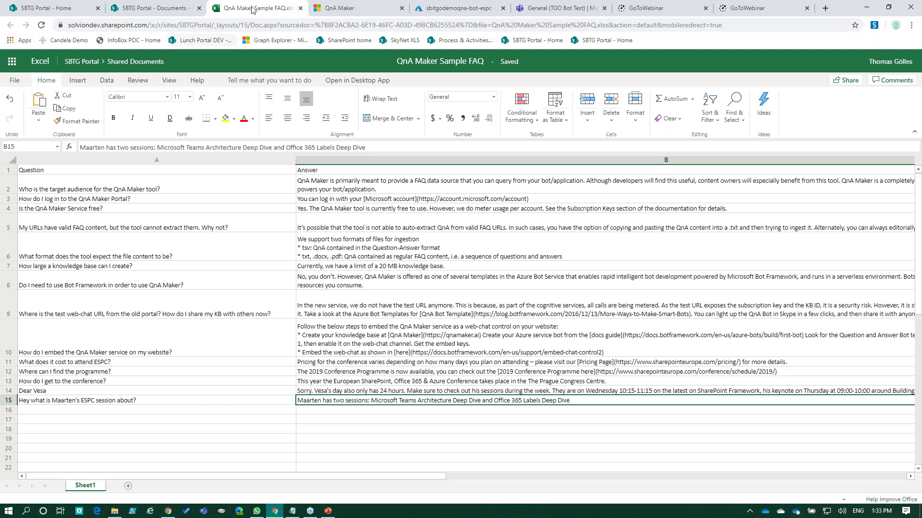
click(300, 8)
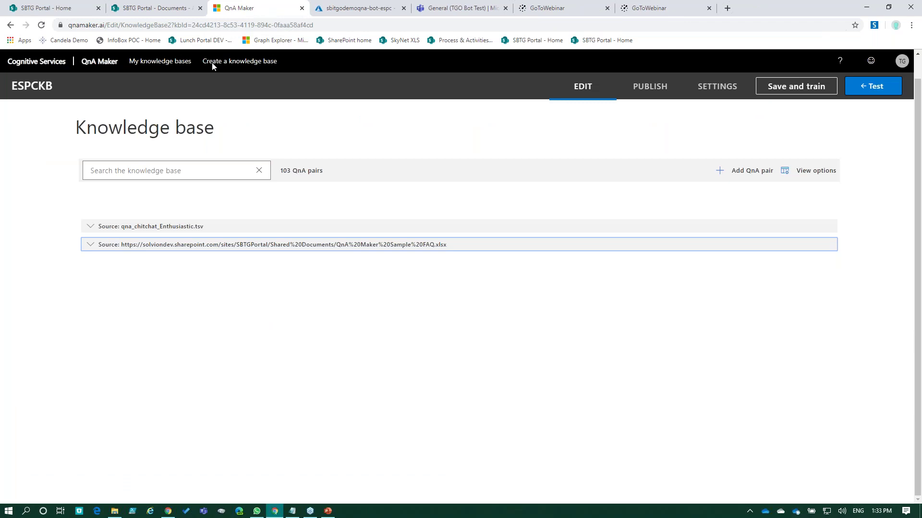
click(177, 14)
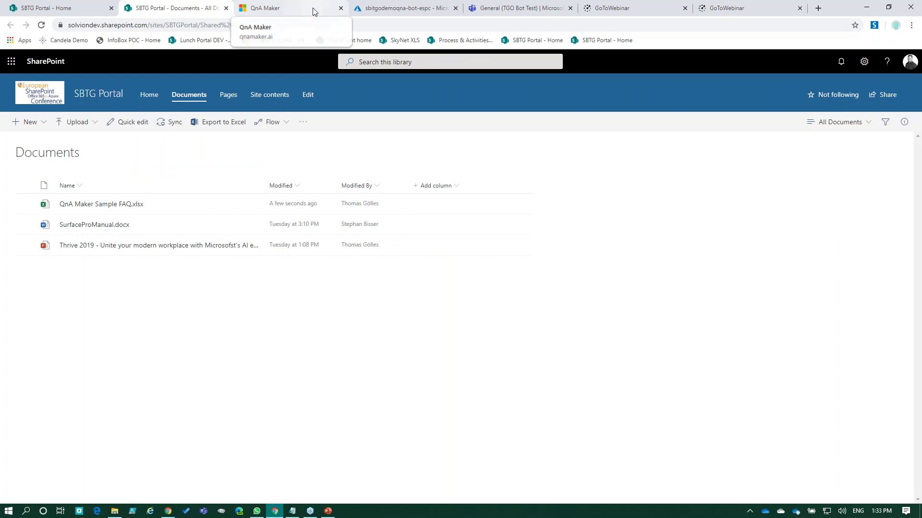
In the ESPCKB knowledge base settings in QnA Maker, enable content refresh for the QnA Maker Sample FAQ.xlsx URL.
click(332, 11)
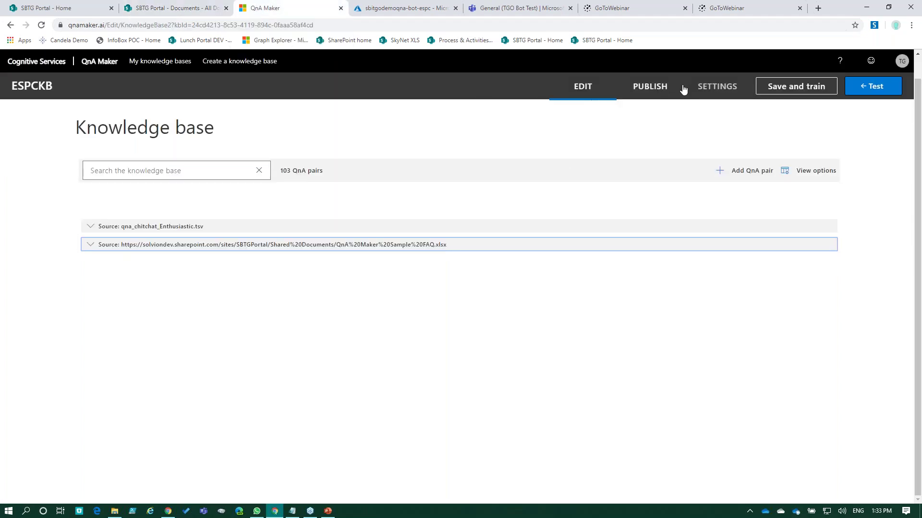
click(710, 88)
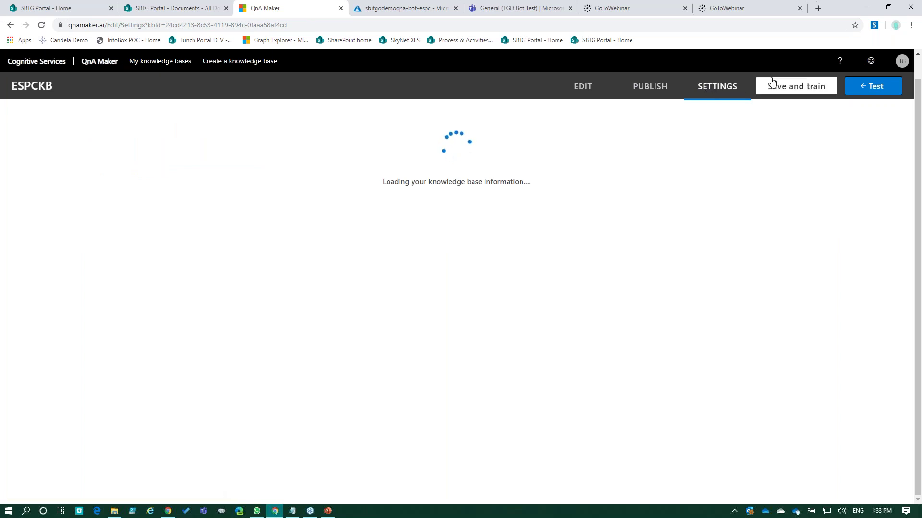
click(574, 91)
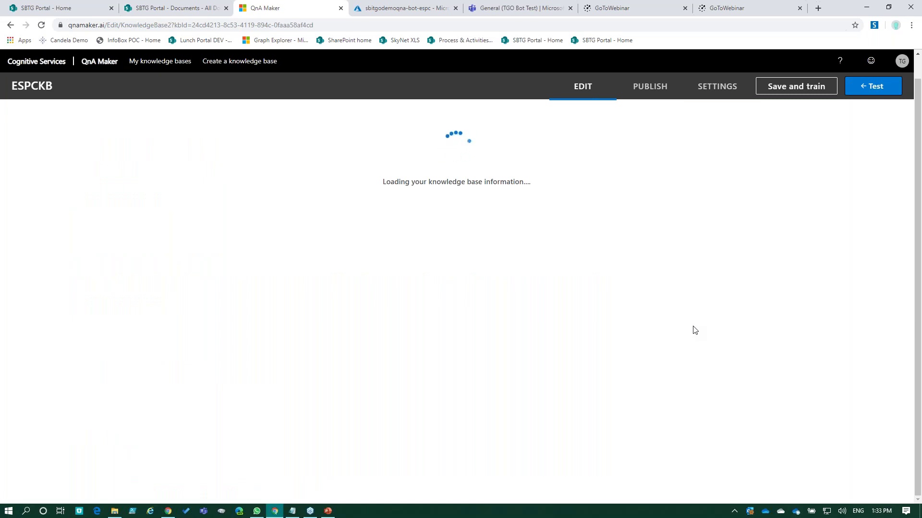
scroll(607, 299, up, 10)
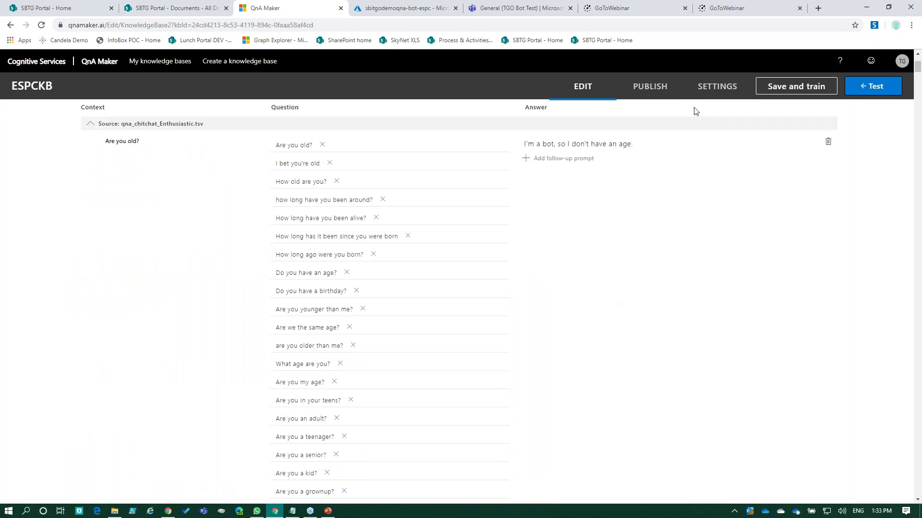
click(712, 96)
scroll(494, 290, down, 10)
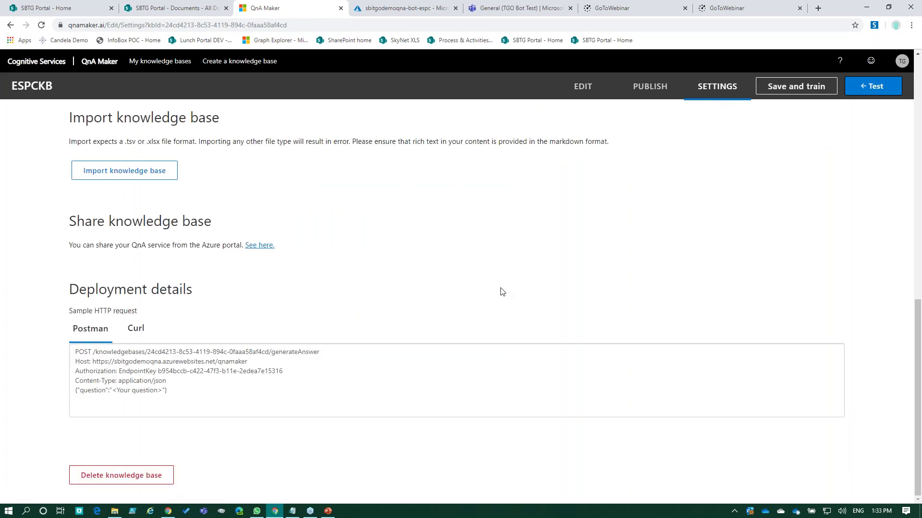
scroll(258, 276, up, 2)
scroll(257, 276, up, 10)
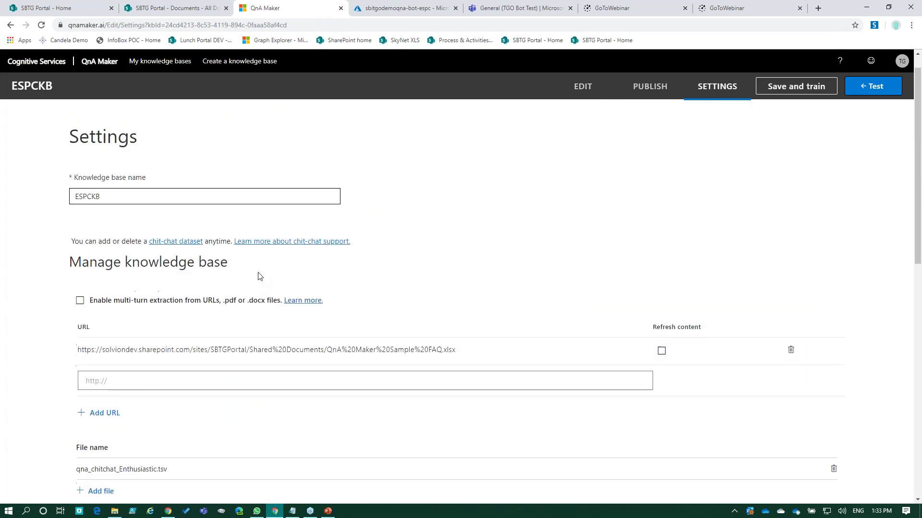
scroll(170, 322, down, 1)
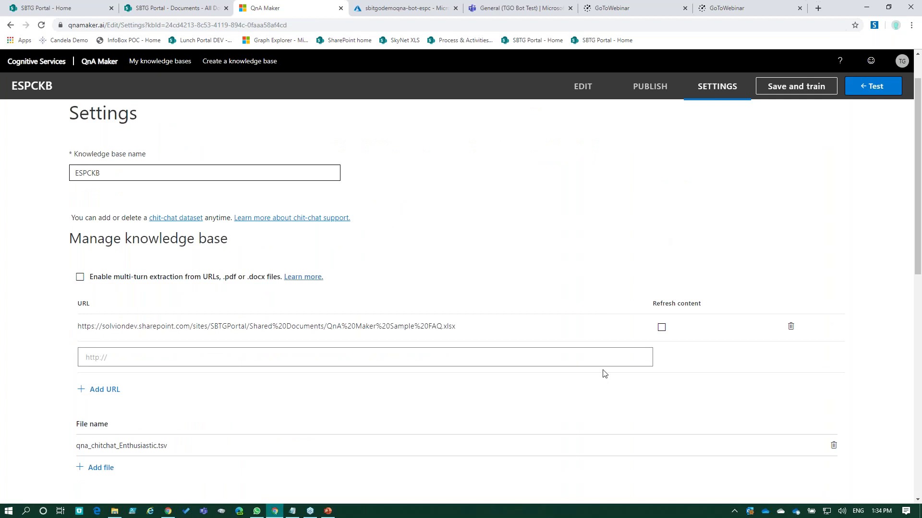
click(662, 328)
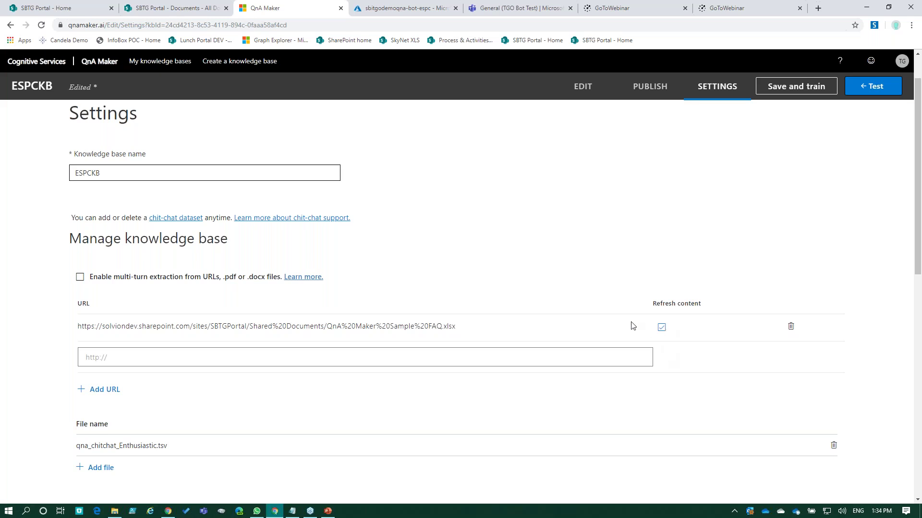
Save and train the ESPCKB knowledge base, and publish it.
click(787, 88)
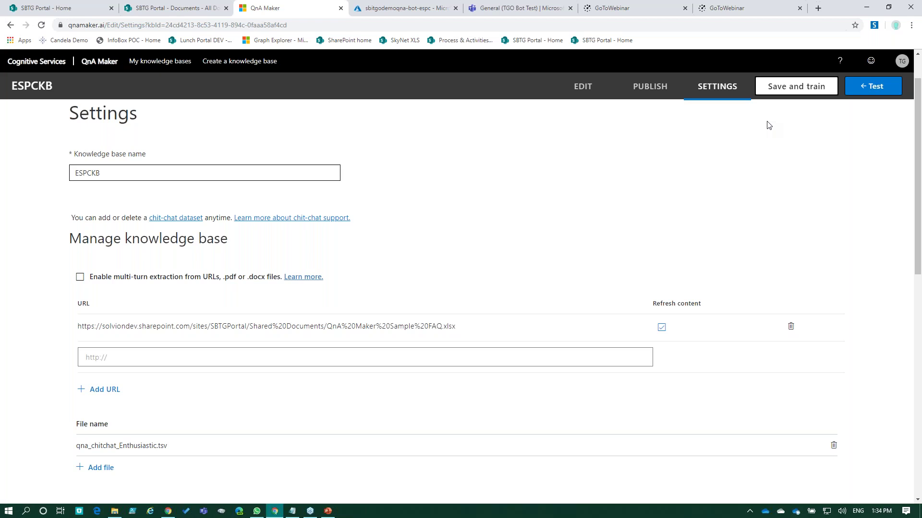
click(651, 91)
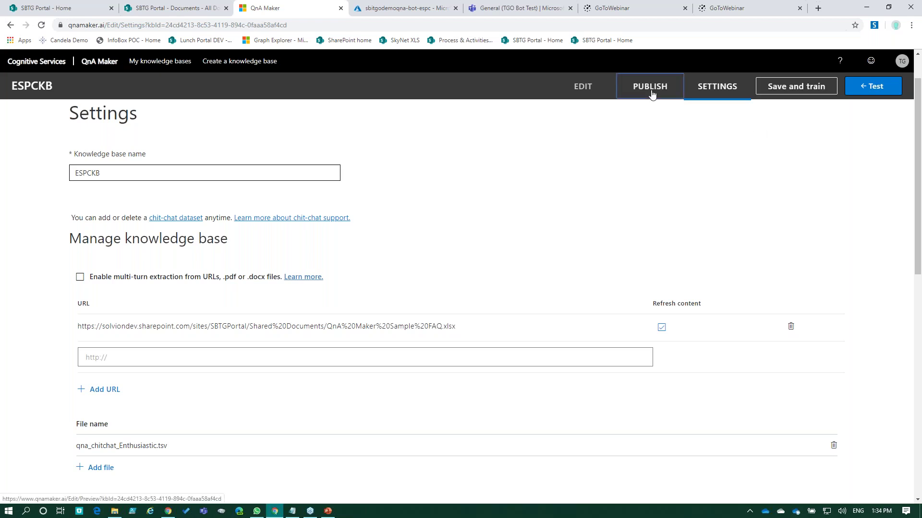
click(231, 259)
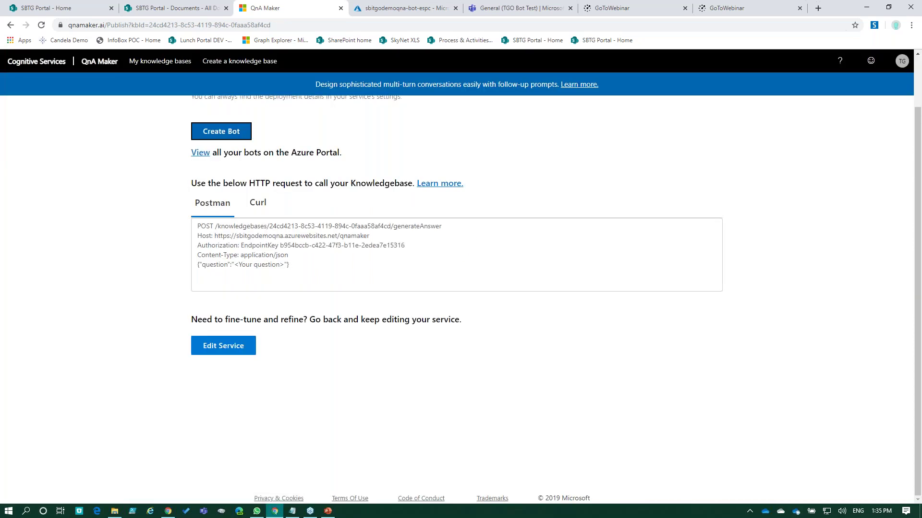
Reload the SBTG Portal home page and send the embedded bot the greeting "hi".
click(175, 15)
click(63, 9)
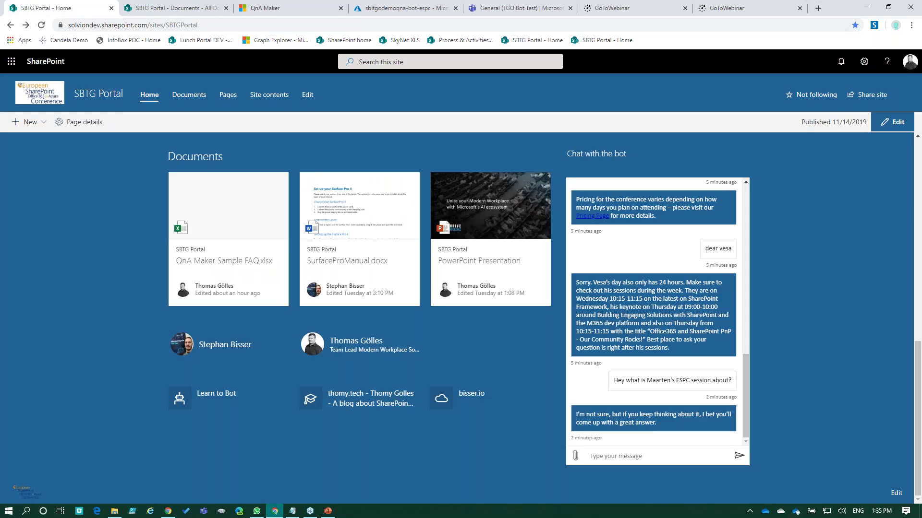
click(41, 25)
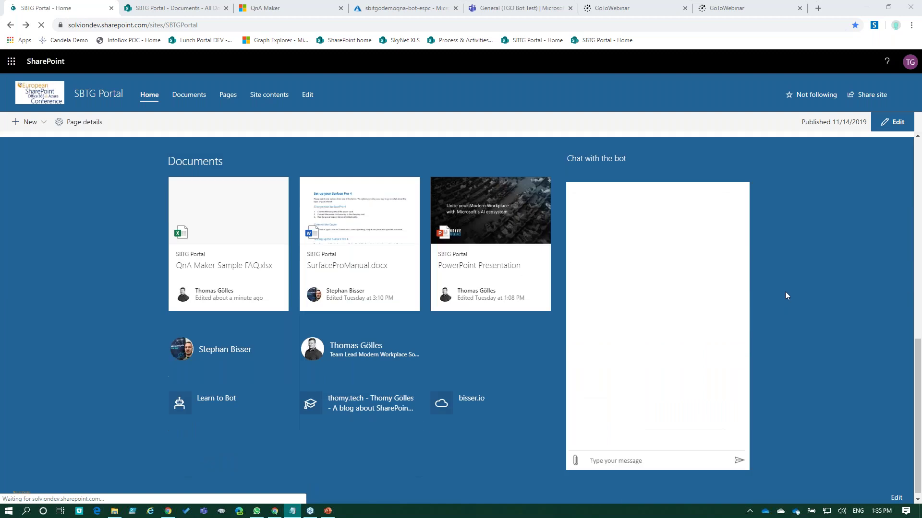
click(651, 453)
text(hi)
click(738, 457)
Ask the portal's bot again what the named speaker's ESPC session is about.
click(647, 455)
text(Hey what is Maarten's ESPC session about?)
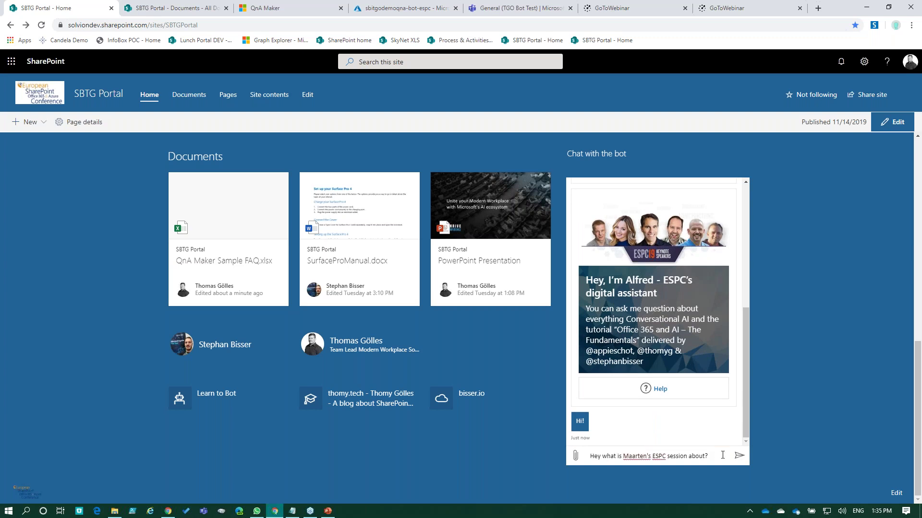
click(738, 457)
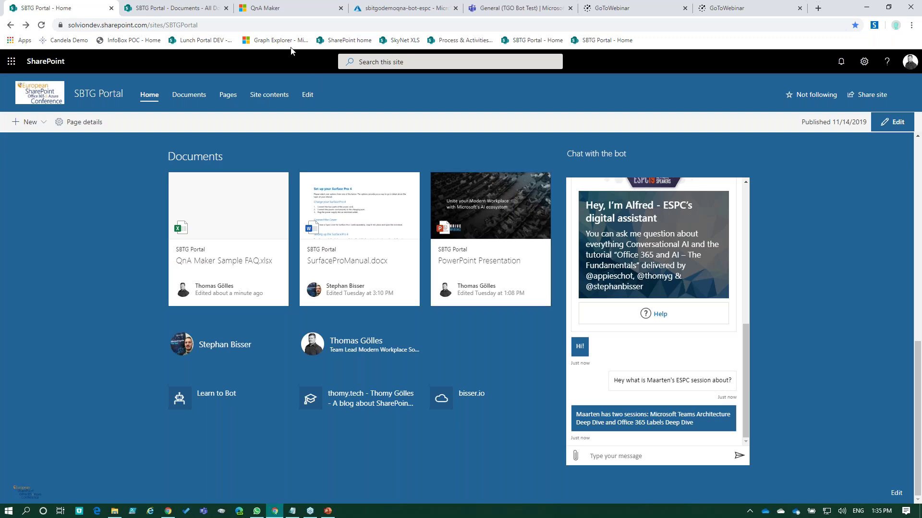
Review the published knowledge base's deployment page, and the web chat test and connected channels of sbitgodemoqna-bot-espc in the Azure portal.
click(283, 11)
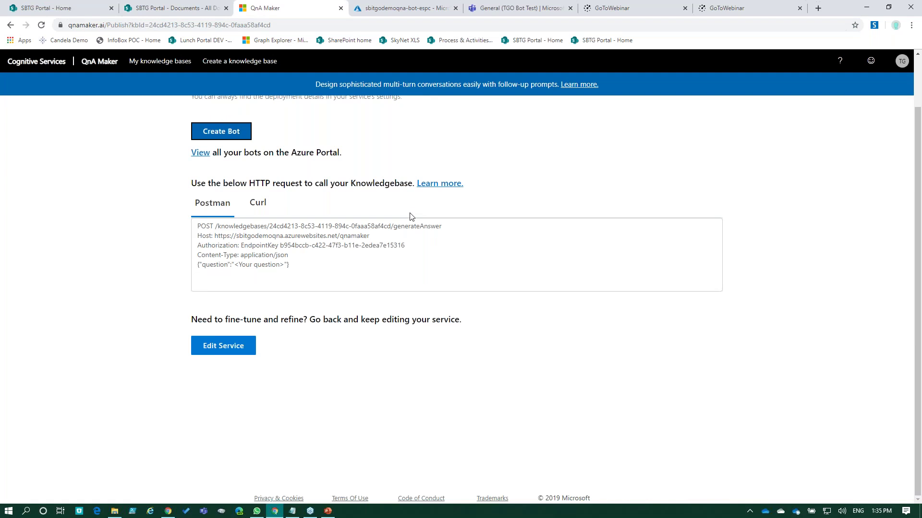
scroll(411, 214, up, 1)
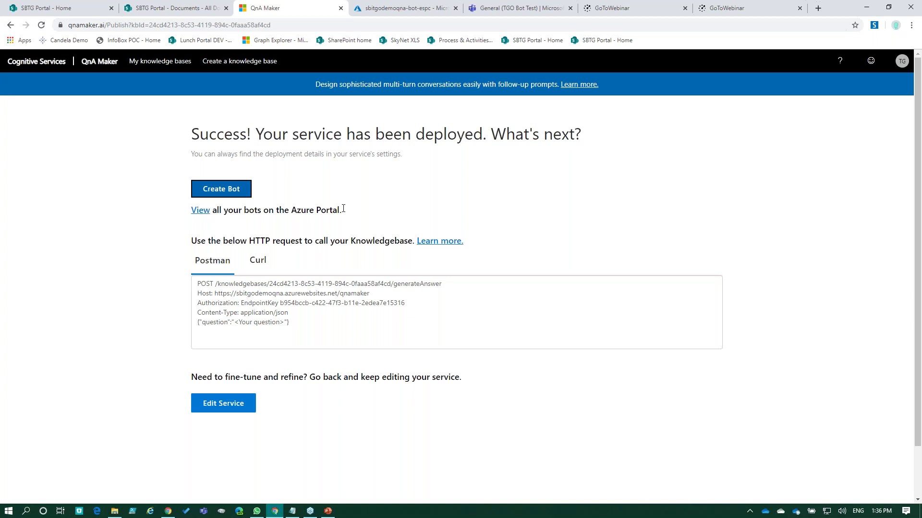
click(429, 9)
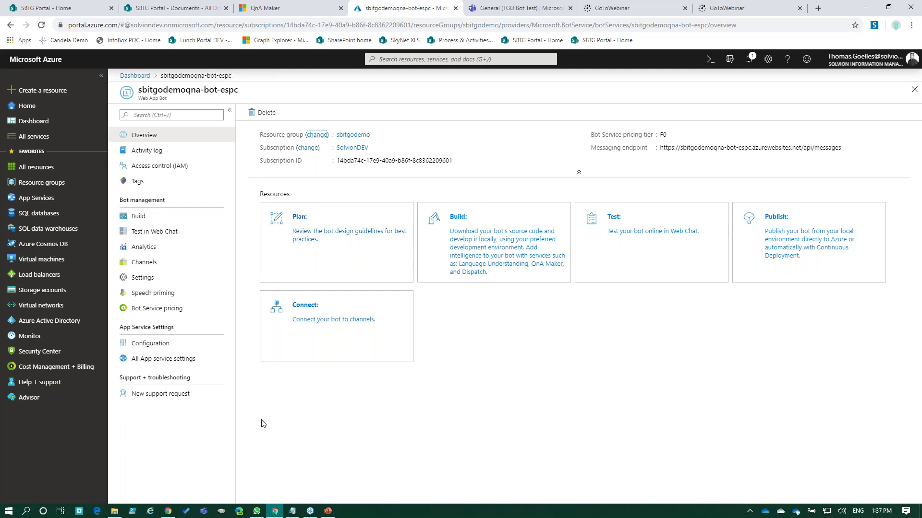
click(168, 232)
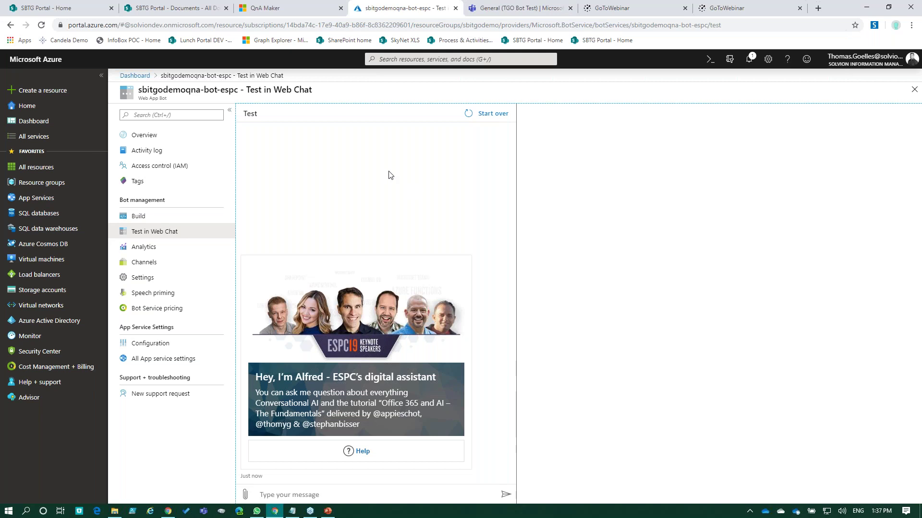
click(158, 265)
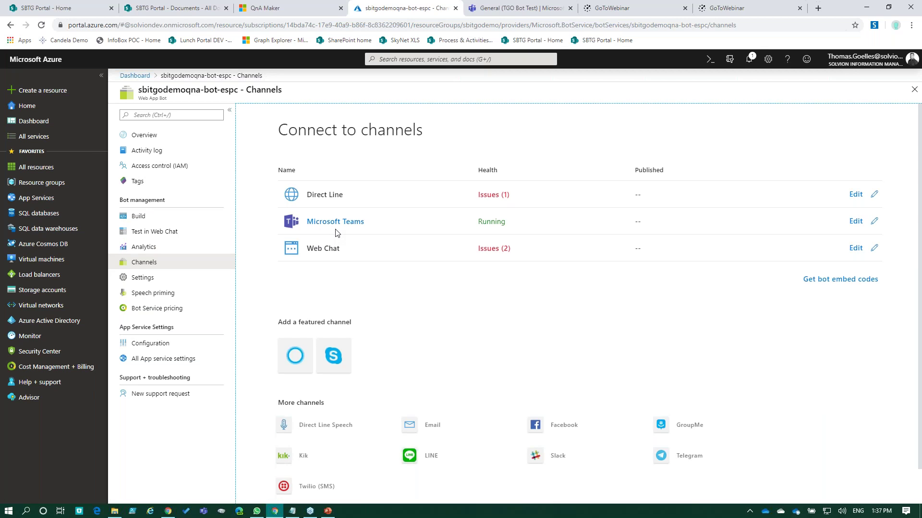
Review the bot's welcome cards and conversation in the chat on the SBTG Portal home page.
click(63, 8)
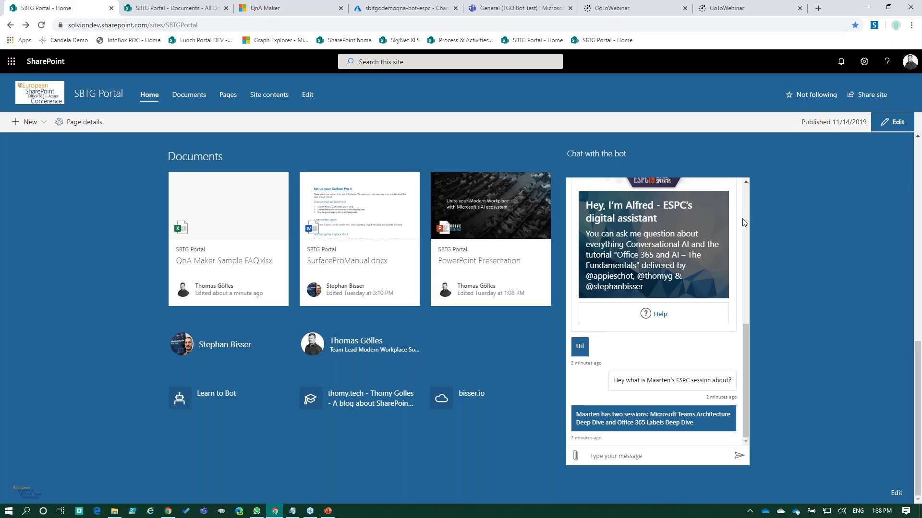
scroll(742, 327, up, 5)
scroll(741, 326, down, 2)
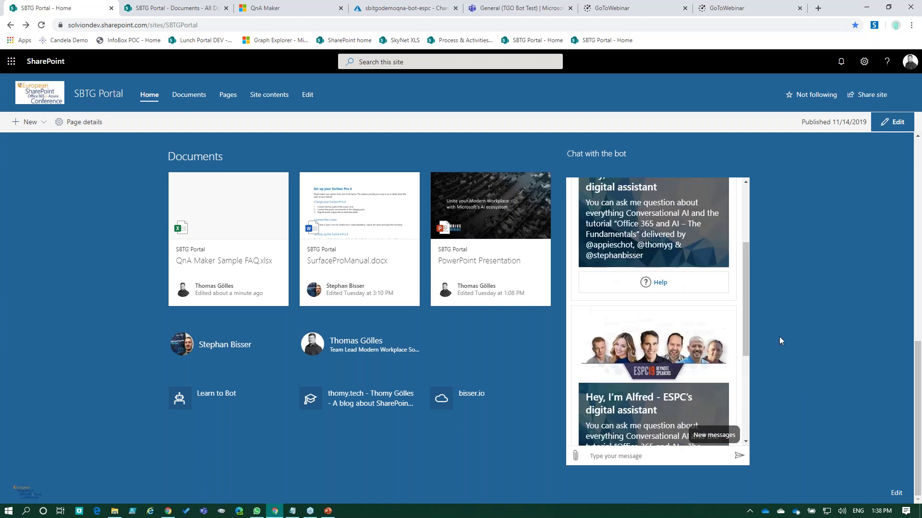
scroll(782, 339, up, 1)
scroll(792, 340, up, 1)
scroll(799, 338, down, 2)
scroll(713, 366, down, 2)
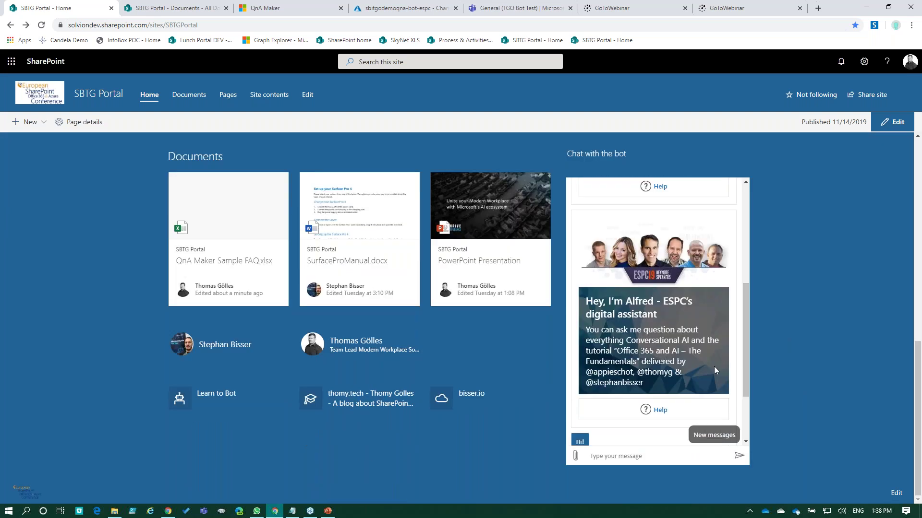
scroll(748, 359, down, 2)
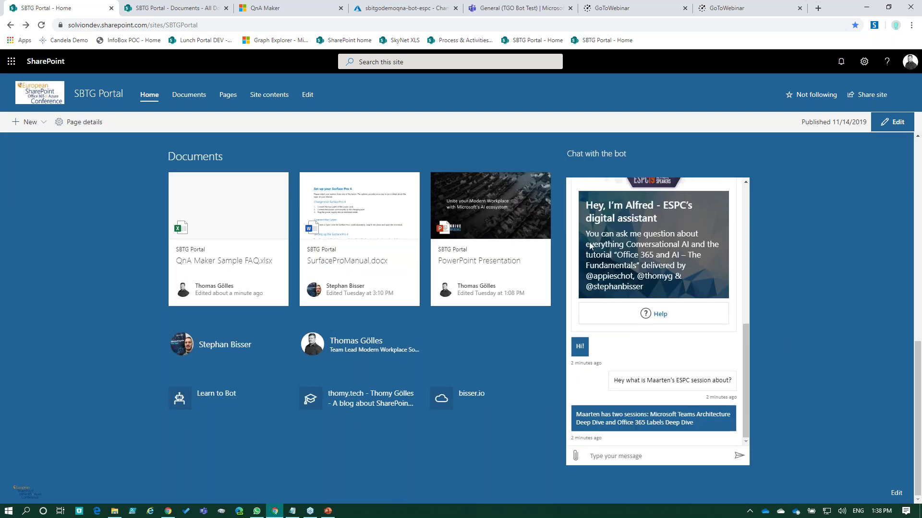
Check the Microsoft Teams channel in Azure, switch to Microsoft Teams, and send "hi" to the ESPC Webinar Bot.
click(413, 14)
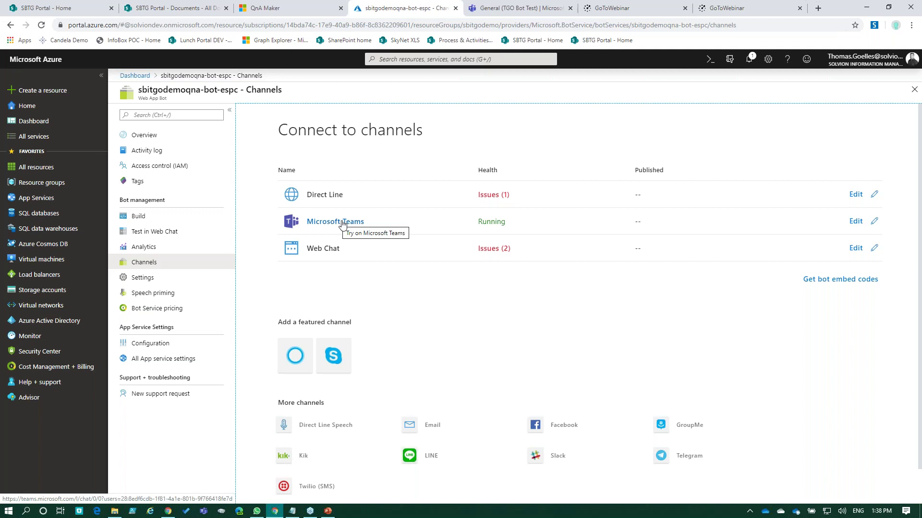
click(501, 9)
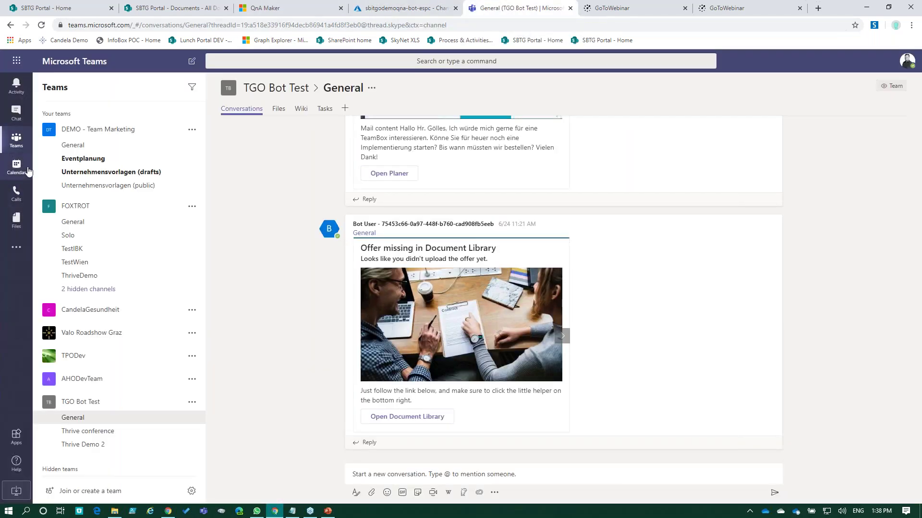
click(17, 248)
click(163, 197)
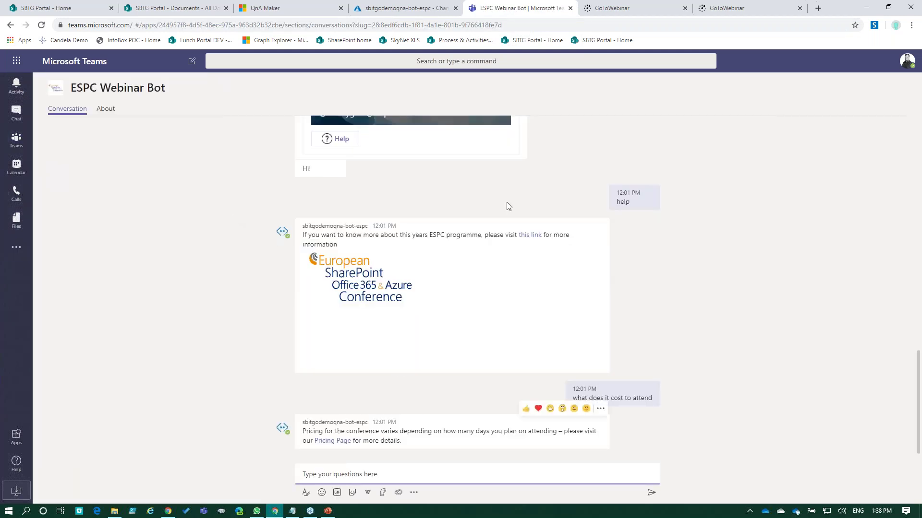
text(hi)
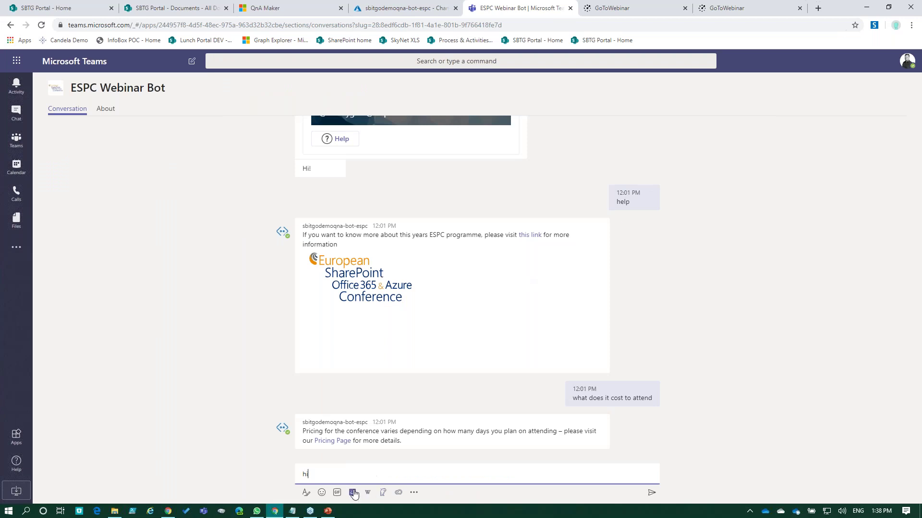
key(Return)
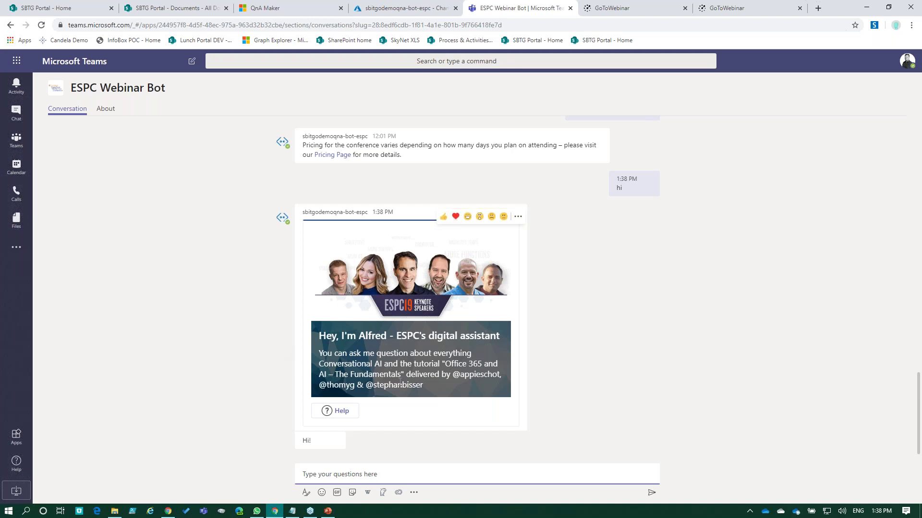
Ask the ESPC Webinar Bot in Teams what the named speaker's ESPC session is about.
key(alt+Tab)
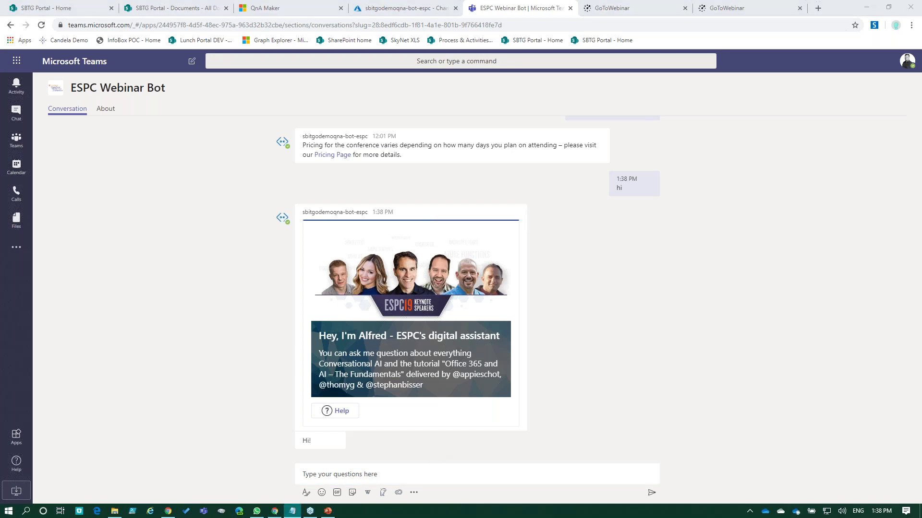
click(495, 482)
text(Hey what is Maarten's ESPC session about?)
key(Return)
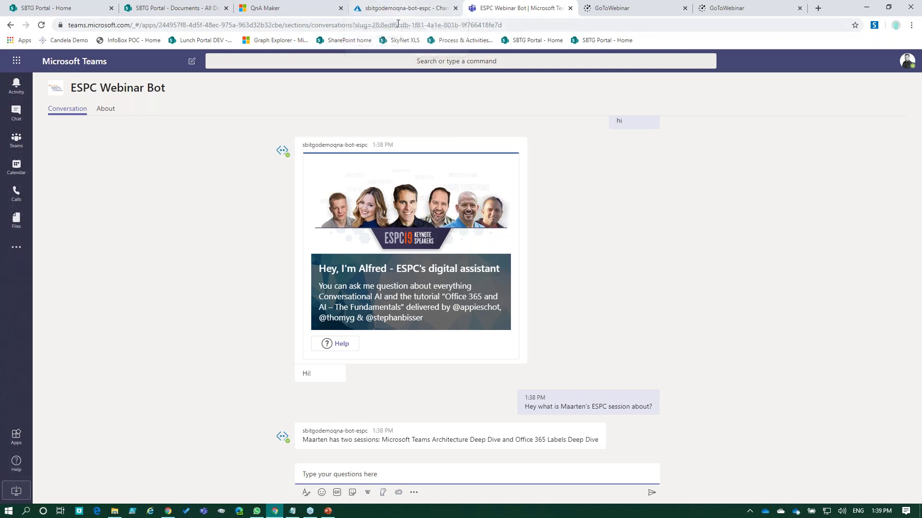
Examine the Microsoft App ID in the Azure settings of sbitgodemoqna-bot-espc, and return to the bot's conversation in Teams.
click(399, 8)
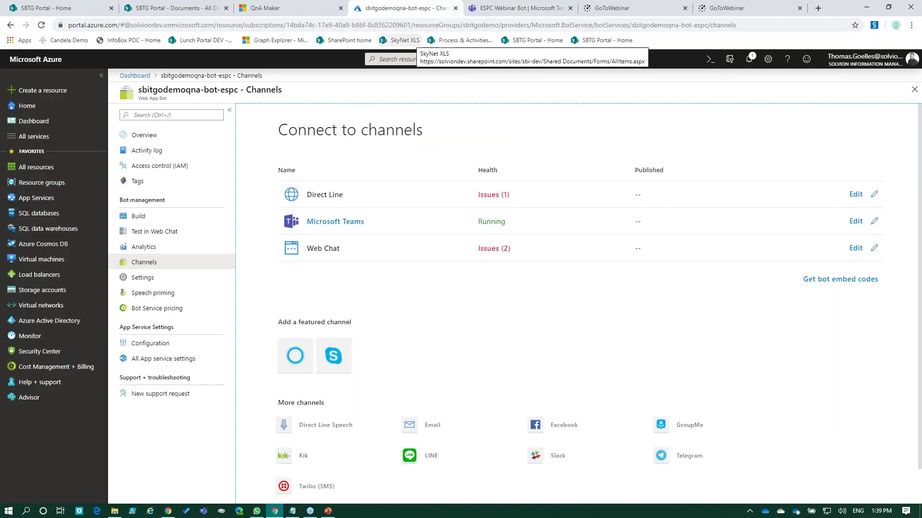
click(169, 277)
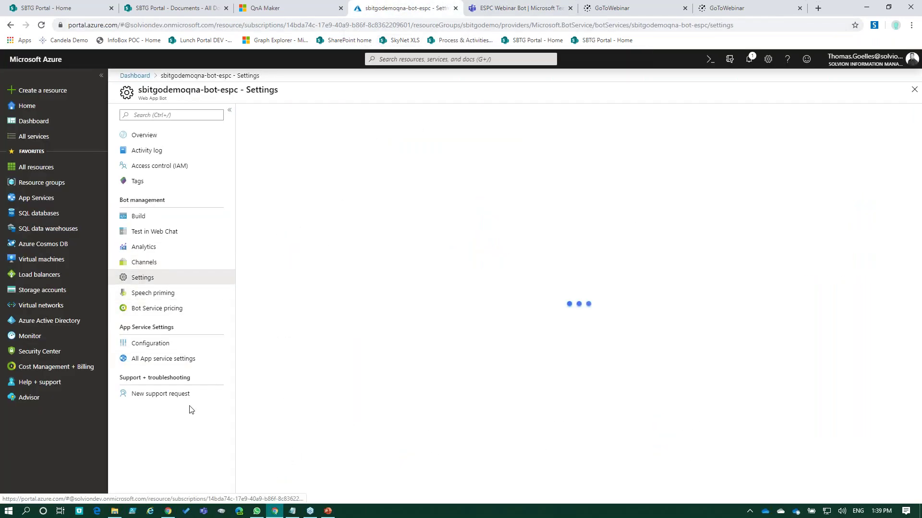
click(377, 390)
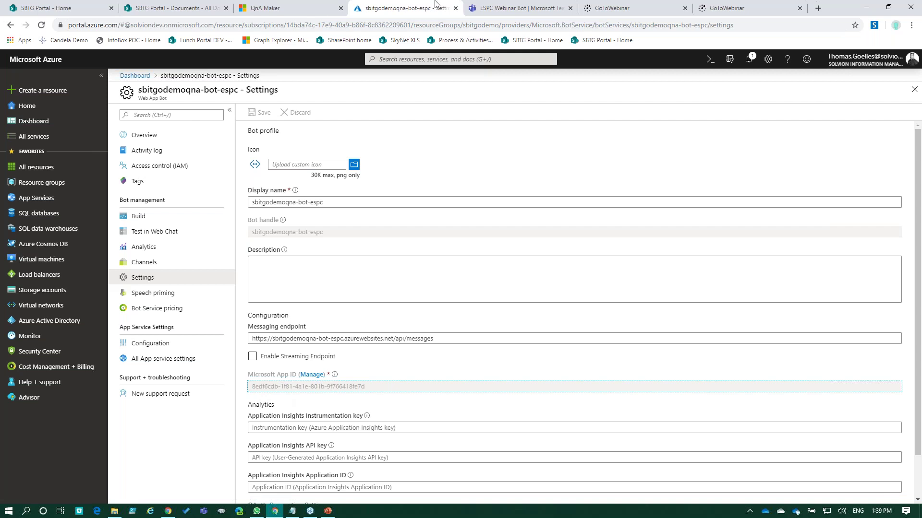
click(491, 11)
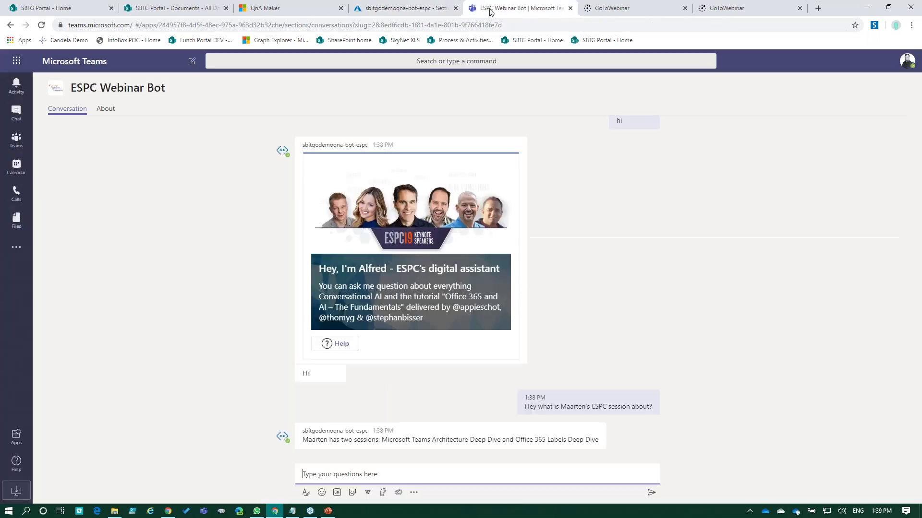
Search Teams for the bot's Microsoft App ID and compare the message and people results.
click(271, 61)
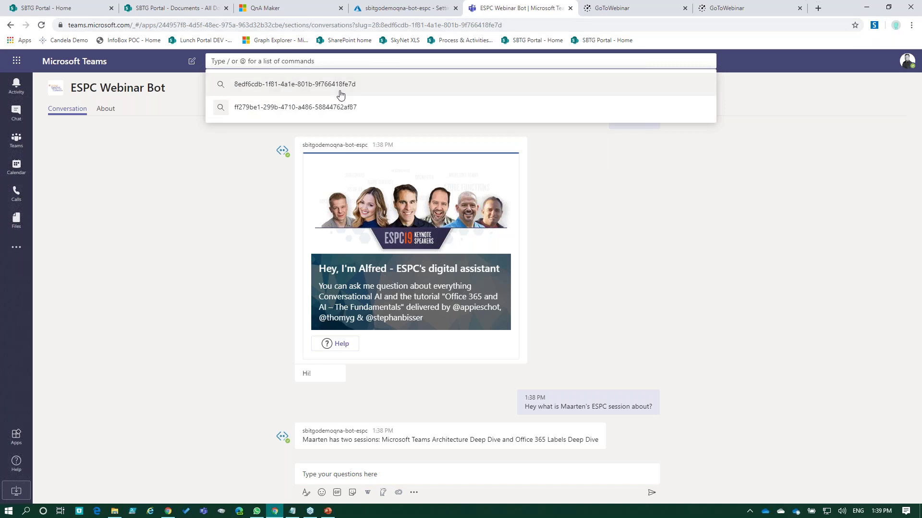
click(390, 9)
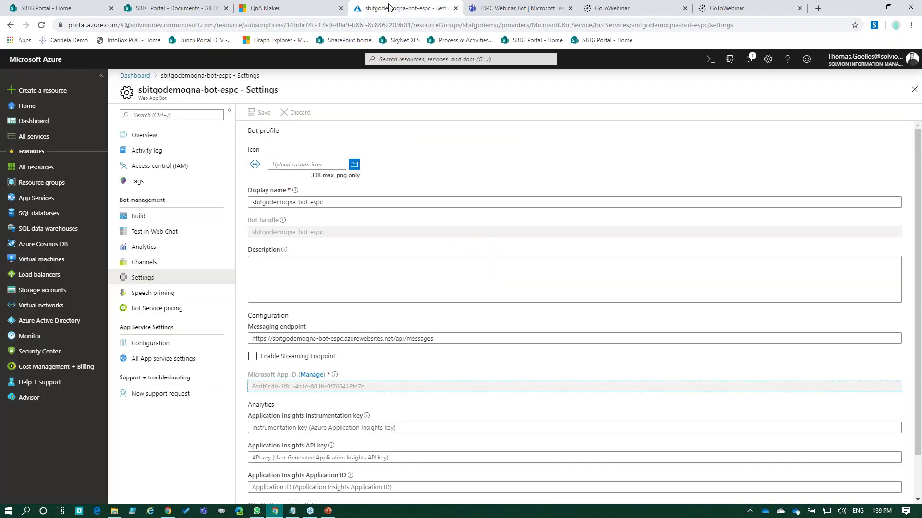
click(509, 9)
click(247, 85)
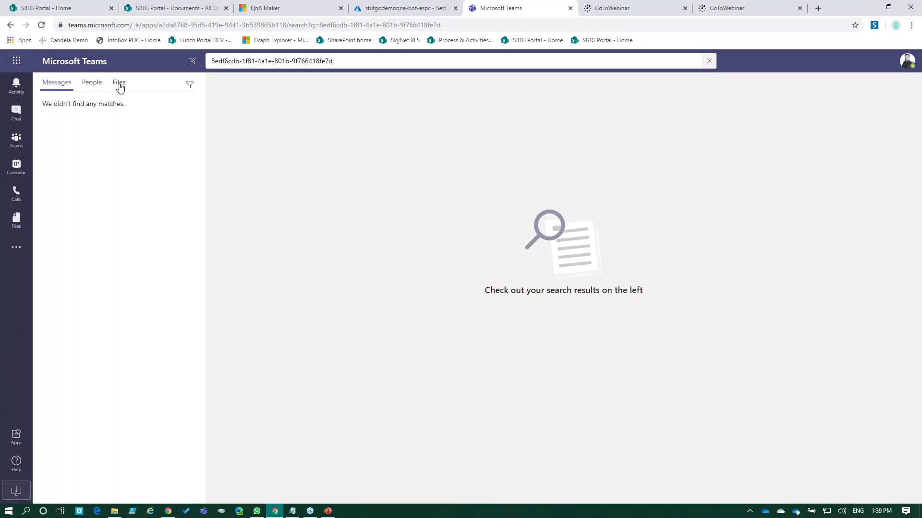
click(91, 85)
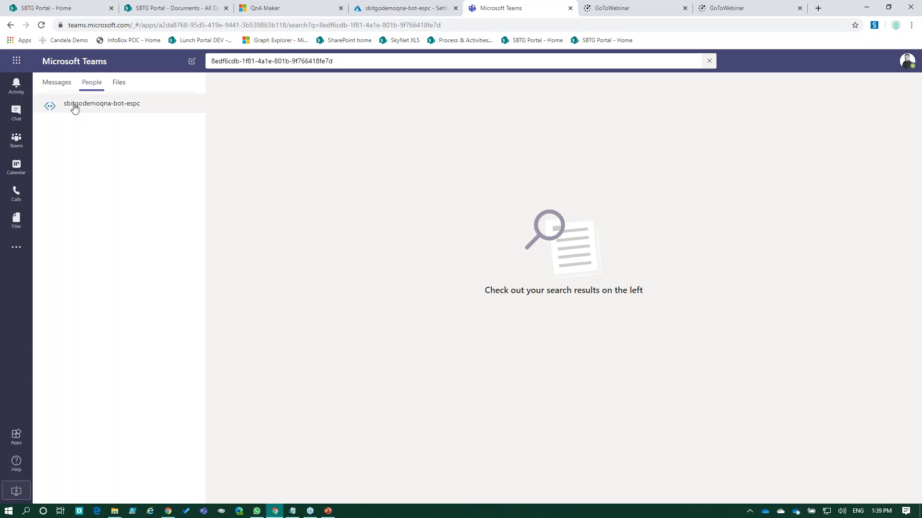
click(56, 85)
click(91, 85)
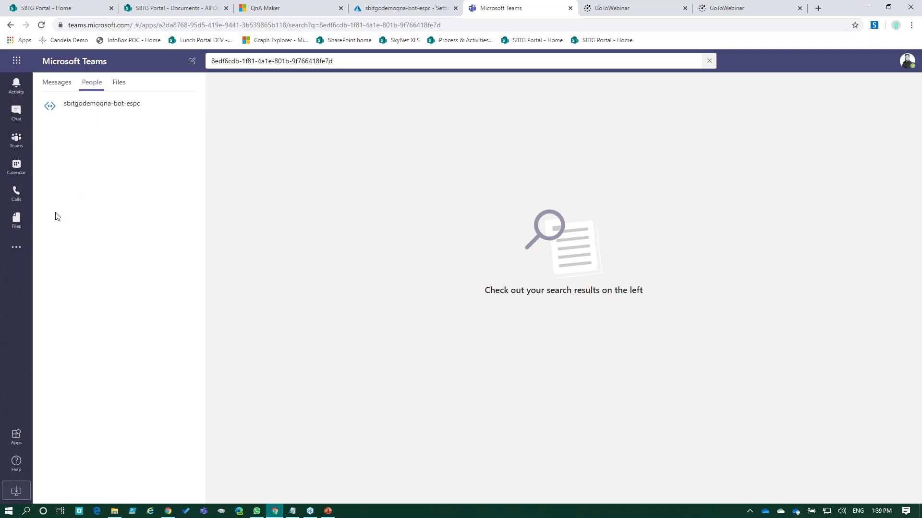
Reopen the ESPC Webinar Bot's conversation, and open the bot's app in the App Studio manifest editor.
click(16, 246)
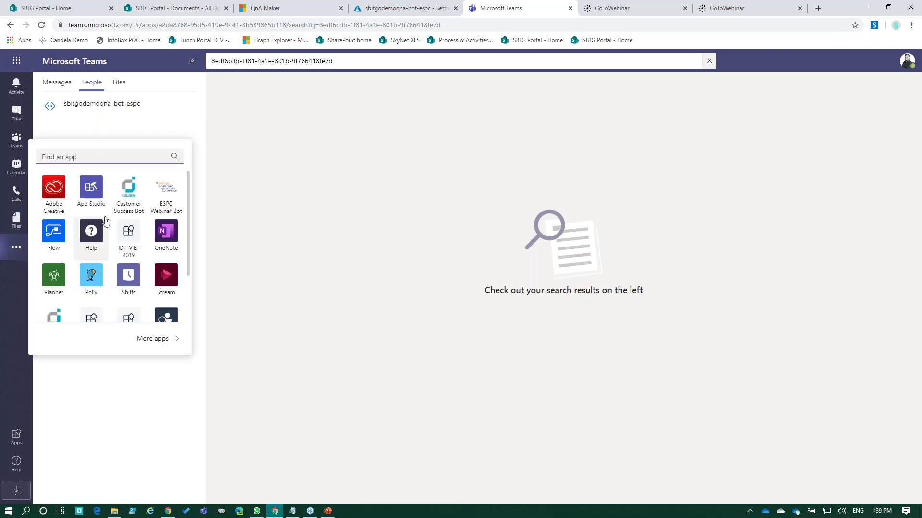
click(164, 199)
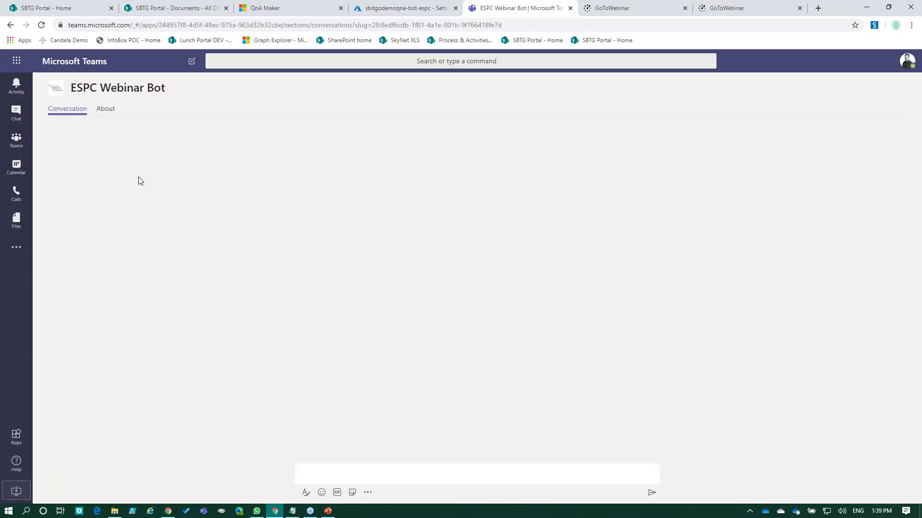
click(9, 253)
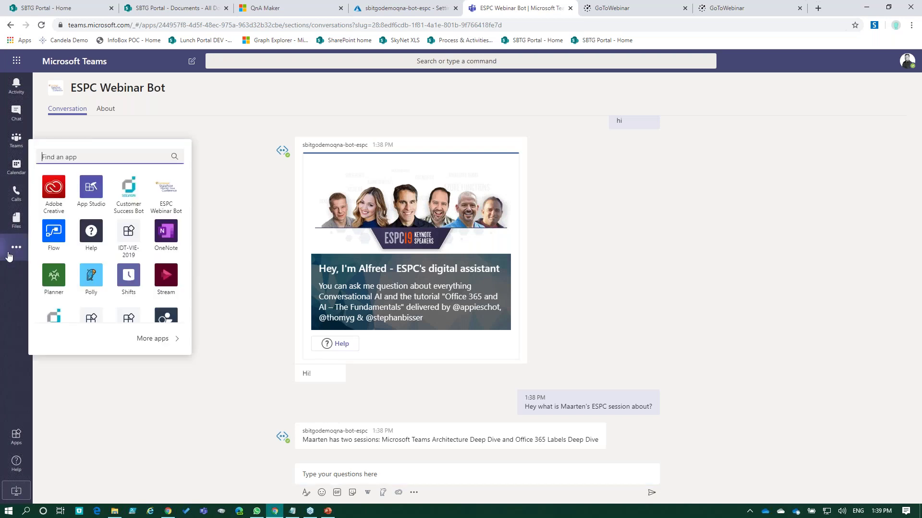
scroll(93, 274, down, 2)
scroll(100, 259, up, 2)
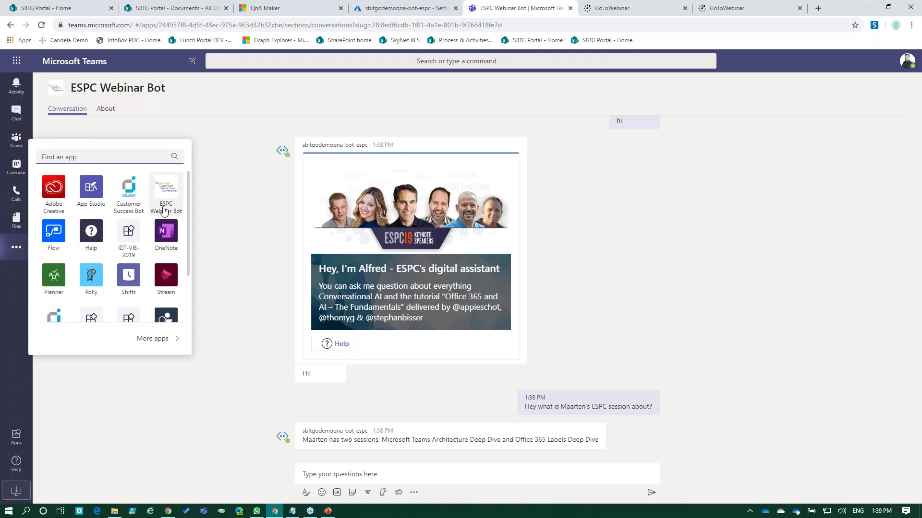
click(91, 189)
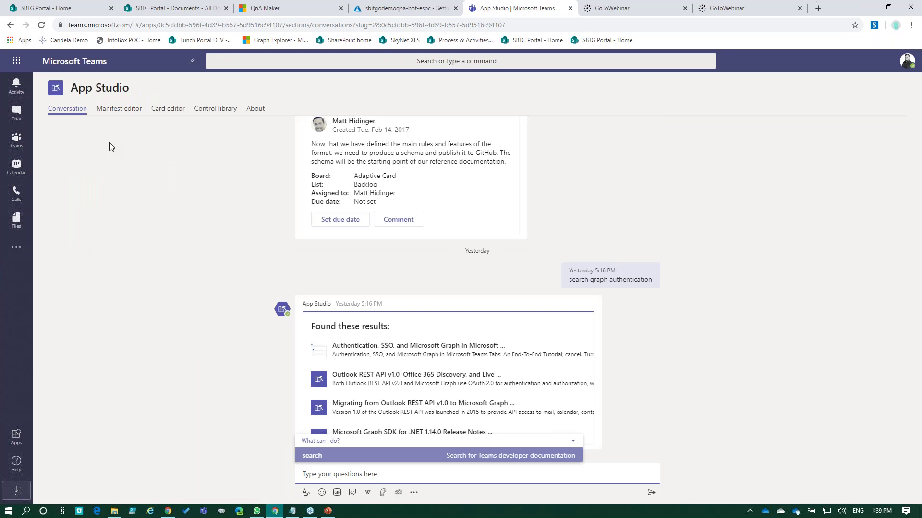
click(123, 107)
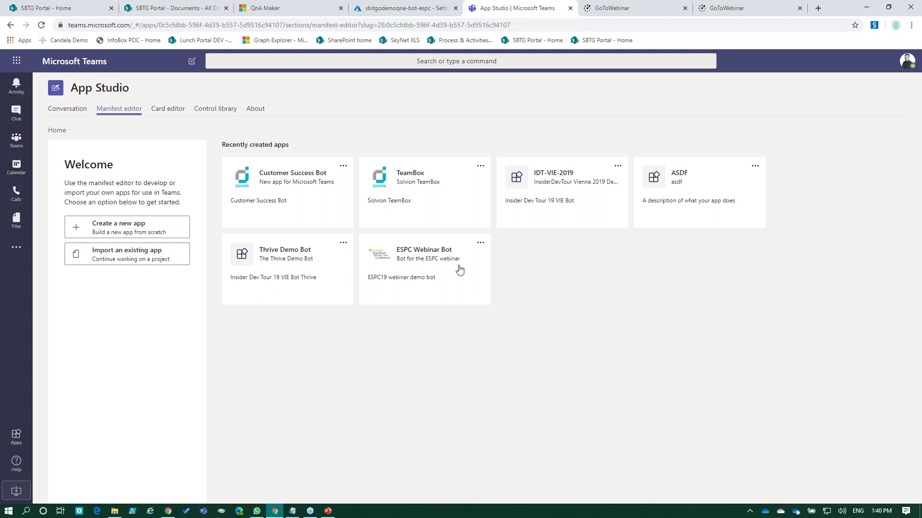
click(429, 259)
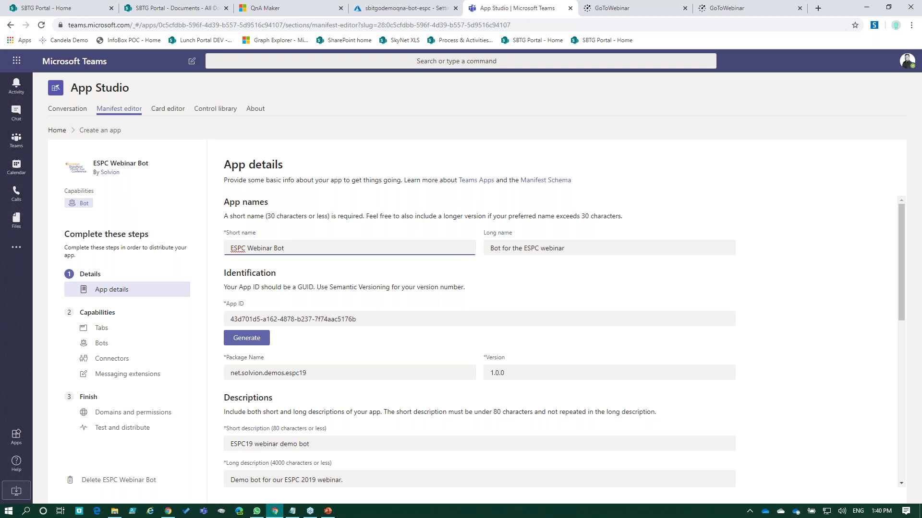
Review the ESPC Webinar Bot's app details, bot registration, and Test and Distribute options in the manifest.
scroll(562, 341, down, 1)
scroll(562, 341, up, 1)
scroll(424, 248, down, 2)
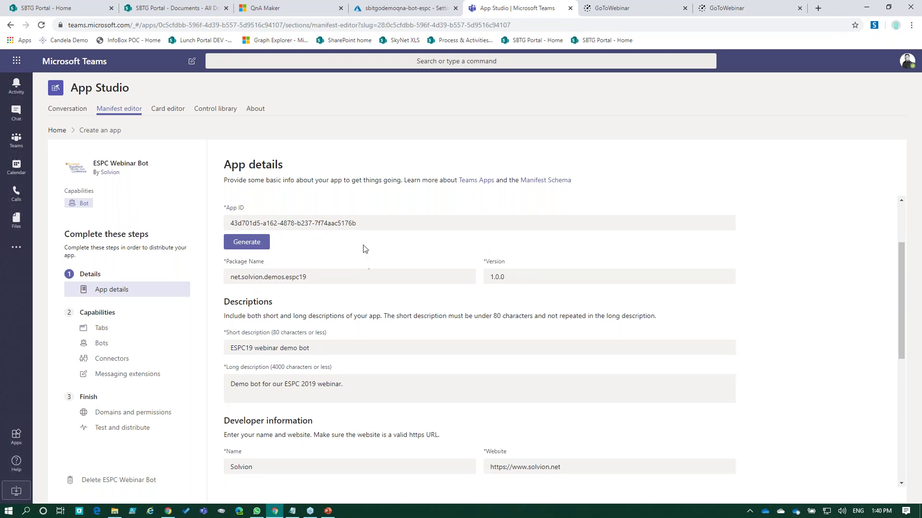
scroll(379, 312, down, 1)
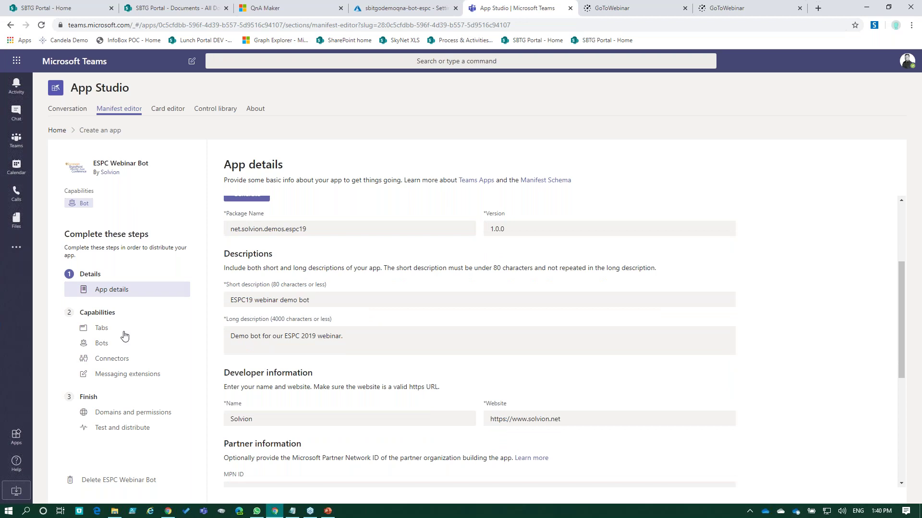
click(102, 346)
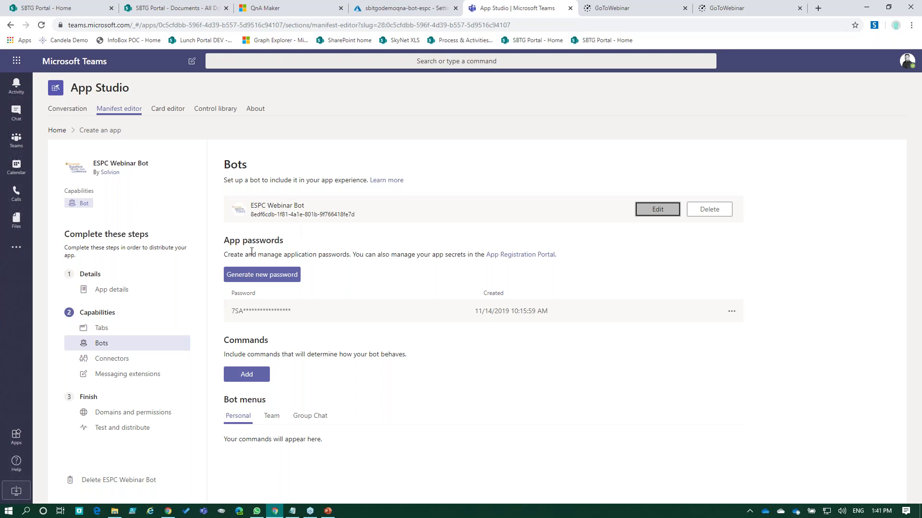
click(125, 433)
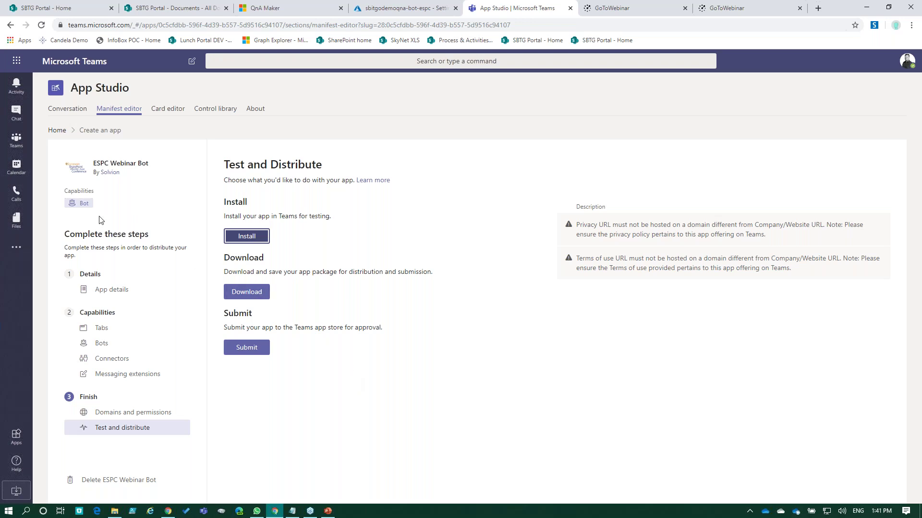
Browse the Teams app store, examining all available apps and the apps built for Solvion.
click(19, 256)
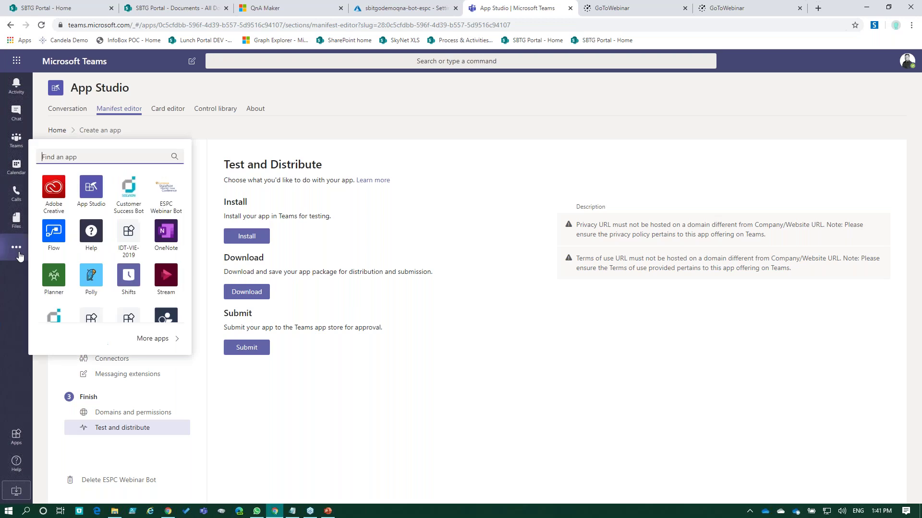
click(150, 340)
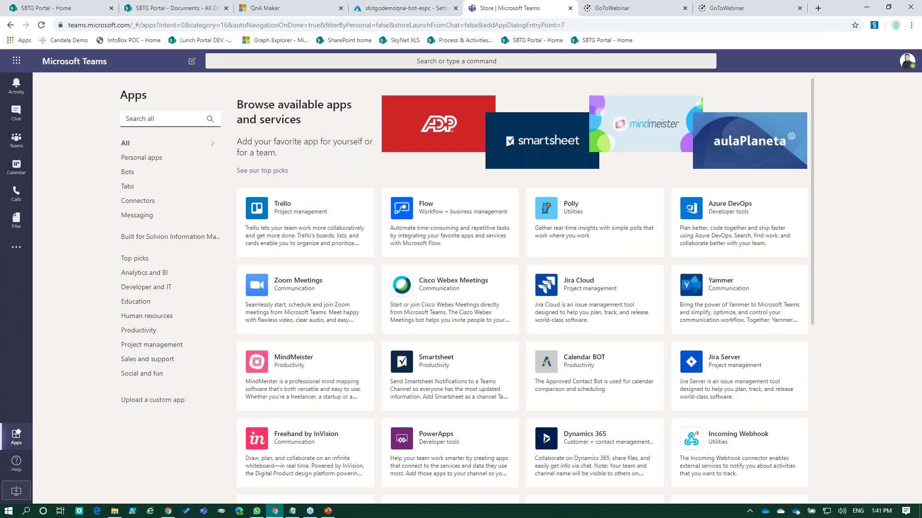
click(174, 238)
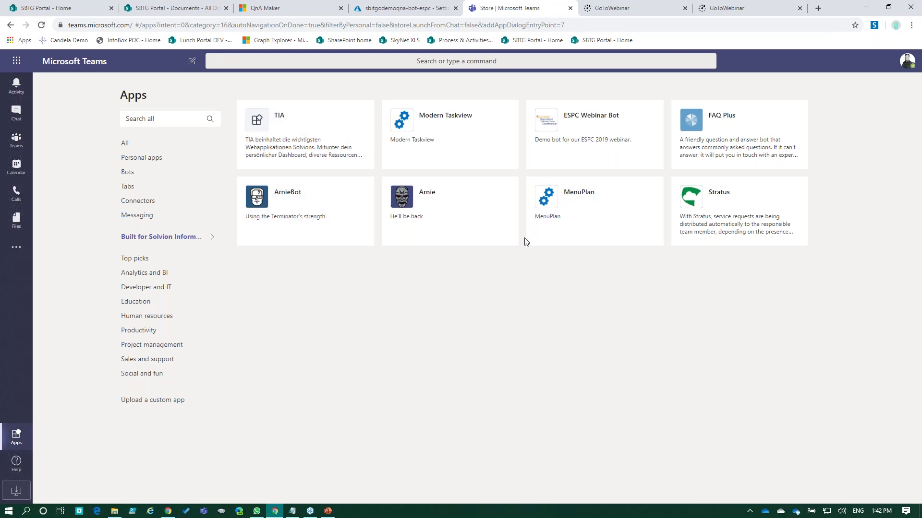
click(124, 143)
scroll(552, 232, down, 7)
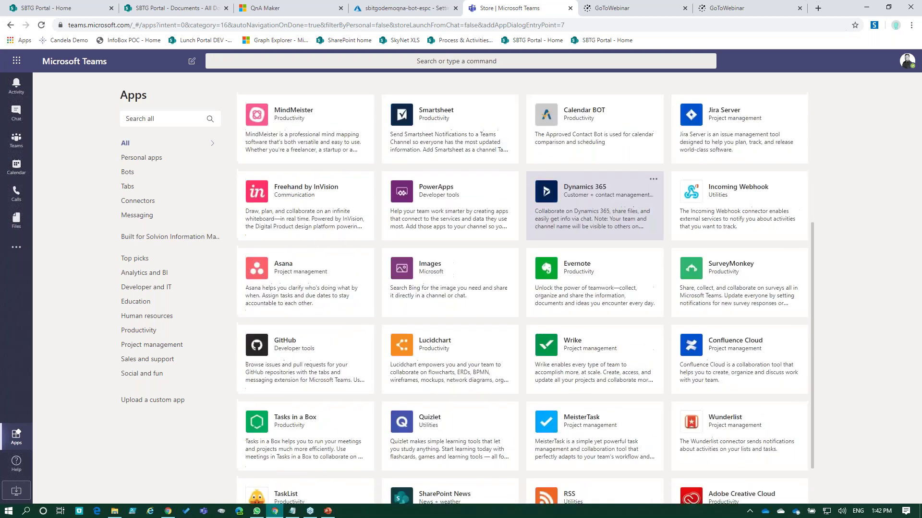
scroll(524, 234, up, 6)
scroll(524, 234, up, 1)
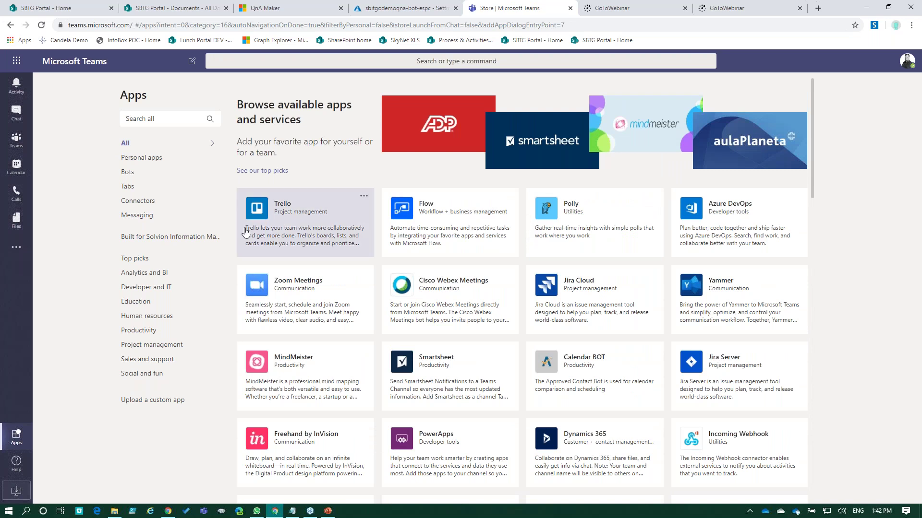
click(190, 240)
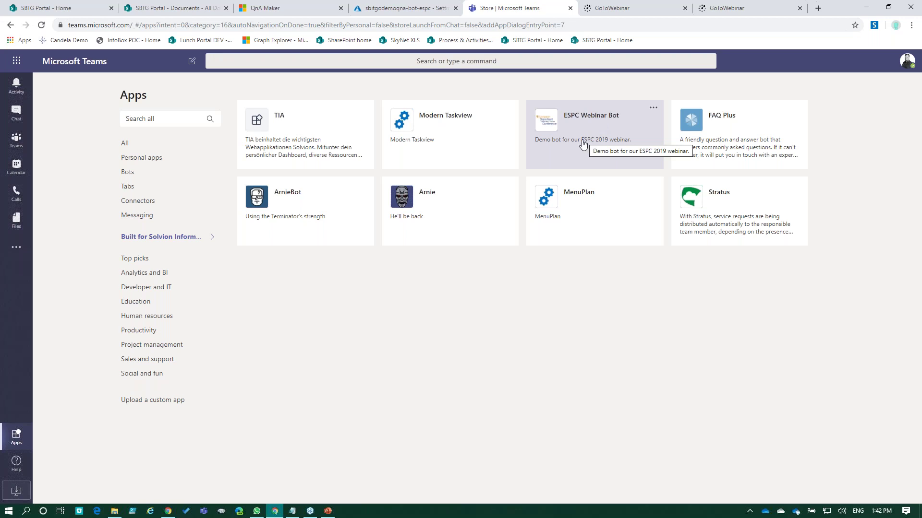
Return to the ESPC Webinar Bot's conversation from the installed Teams apps.
click(16, 247)
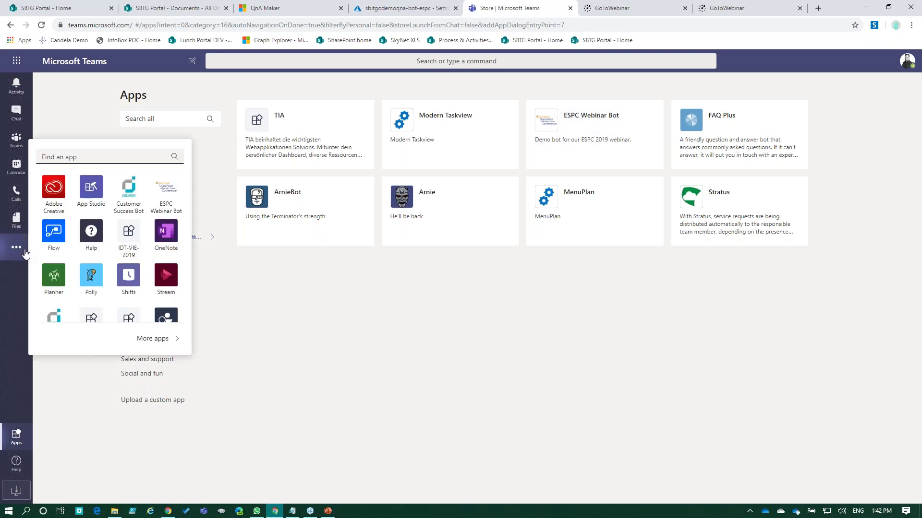
click(167, 196)
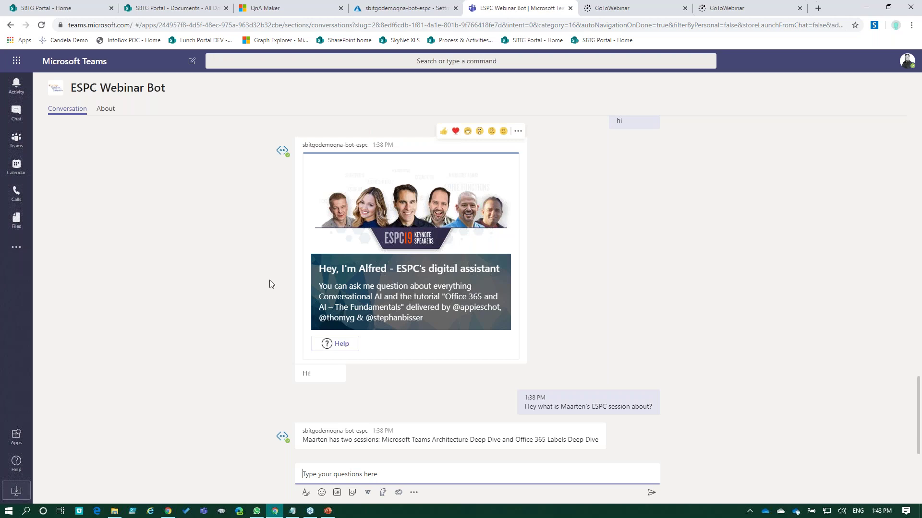
click(304, 475)
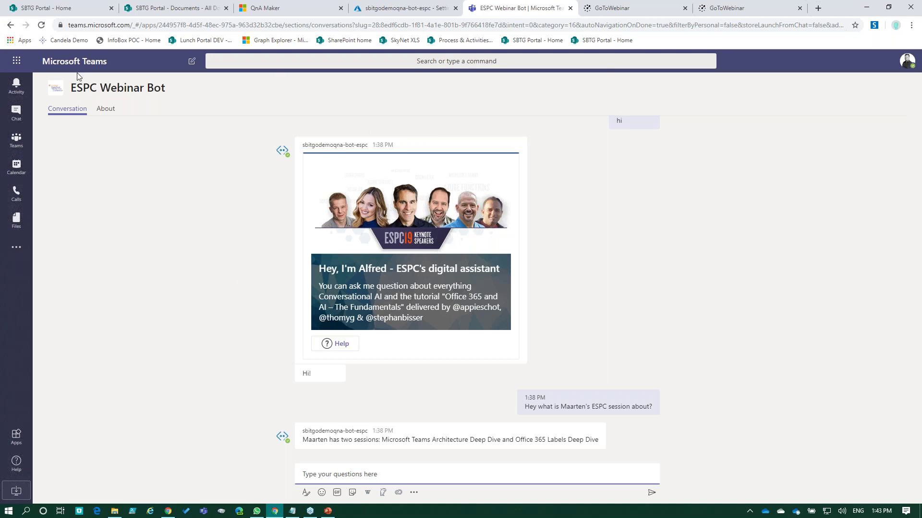
Switch to the SBTG Portal home page in SharePoint and start editing the page.
click(69, 9)
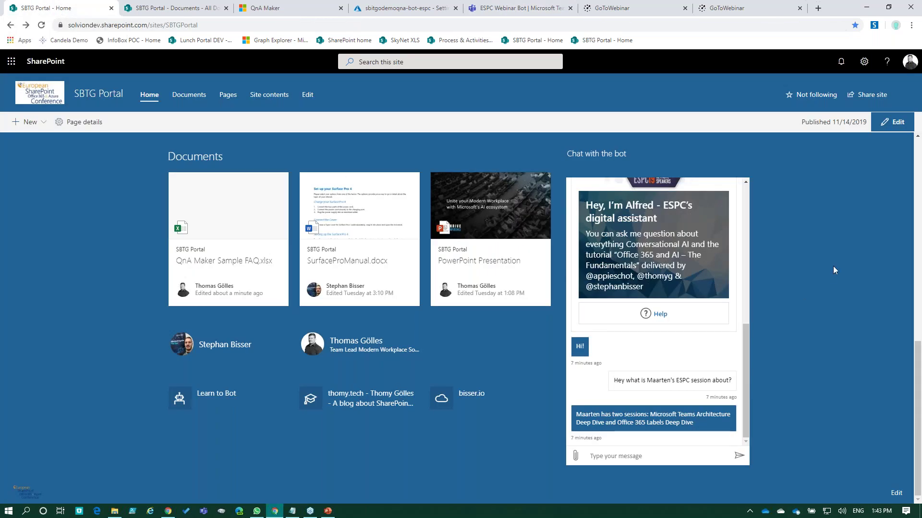
scroll(820, 317, up, 2)
scroll(820, 317, down, 2)
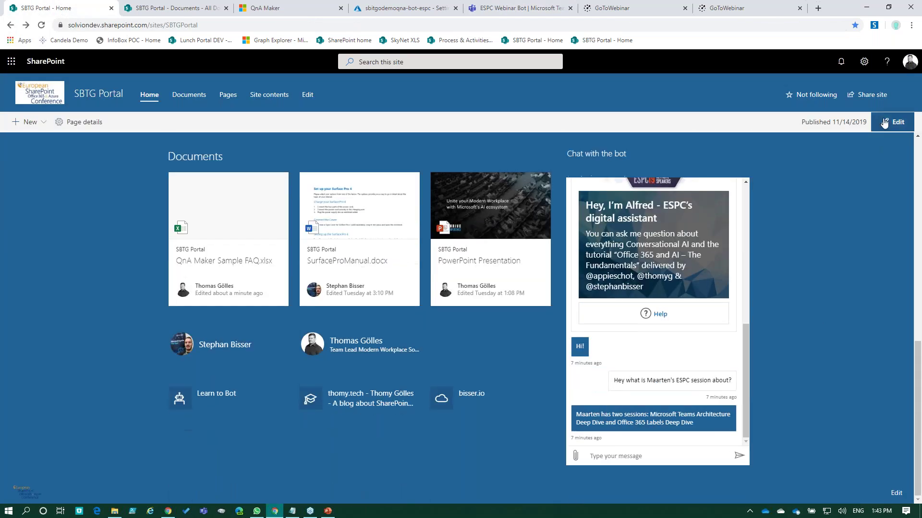
click(878, 126)
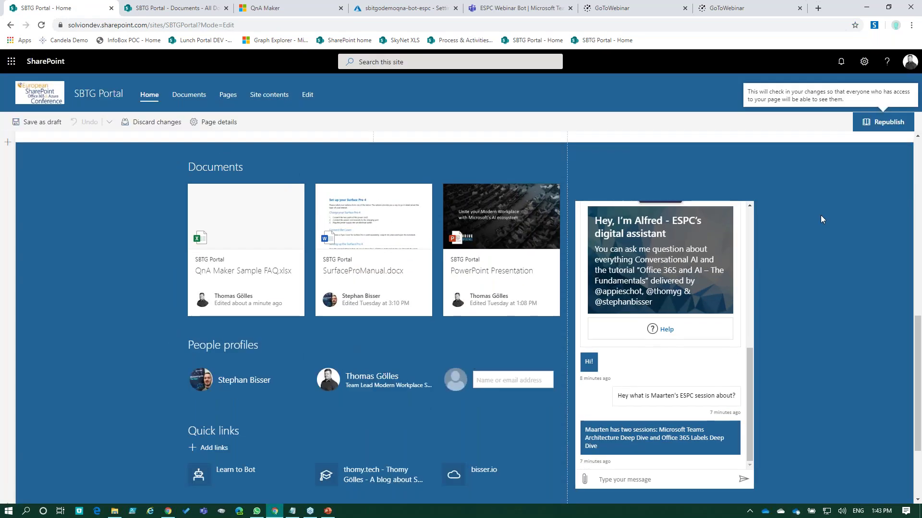
Open the bot chat web part's properties and examine its Direct Line Secret field and color settings.
click(600, 214)
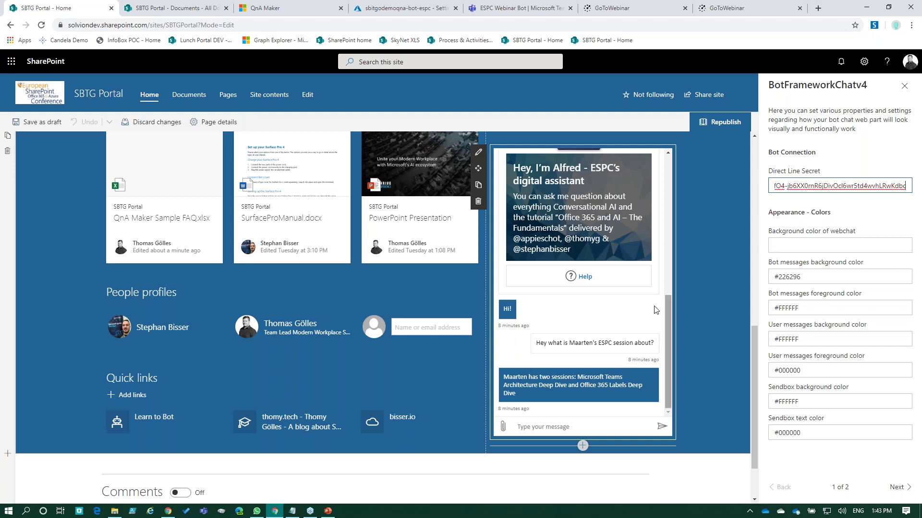
click(583, 445)
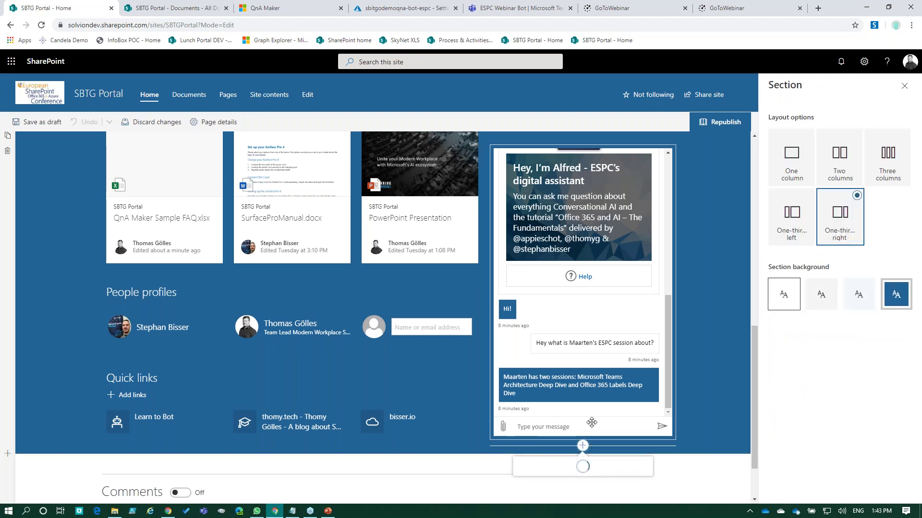
click(904, 86)
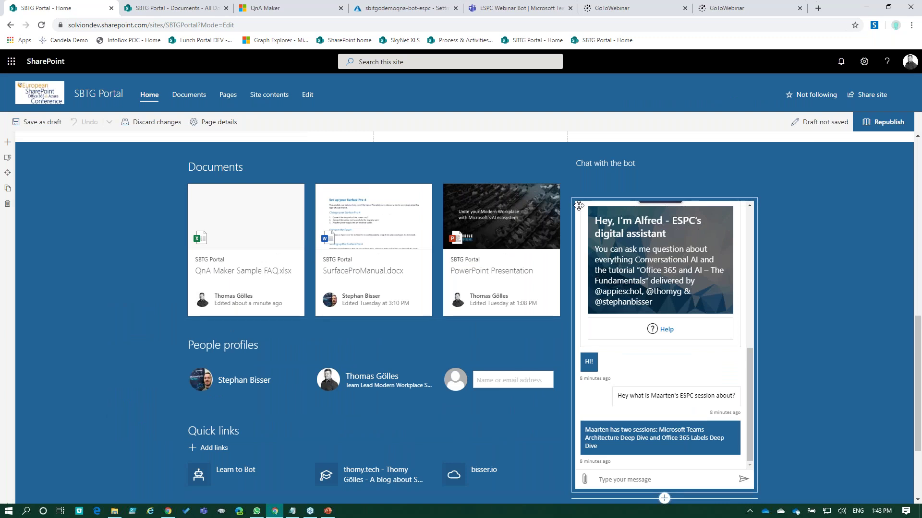
click(562, 208)
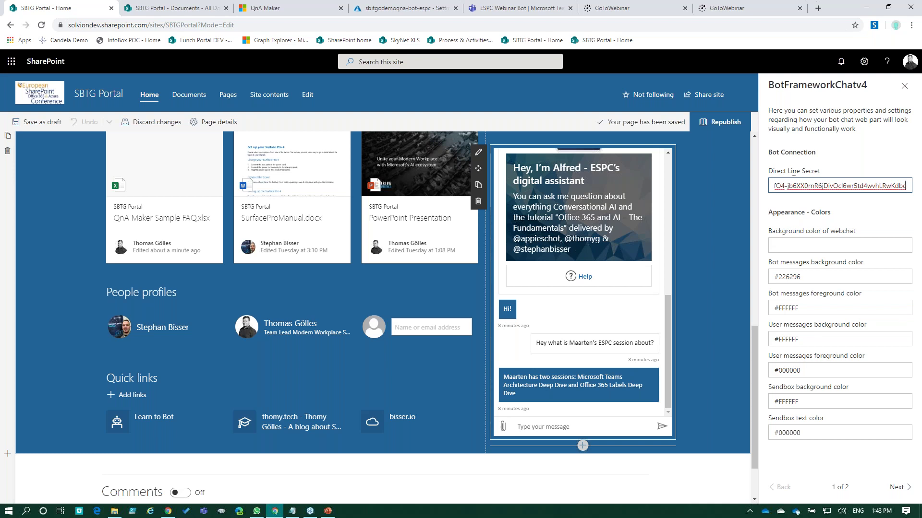
drag(800, 186, 795, 186)
key(ctrl+a)
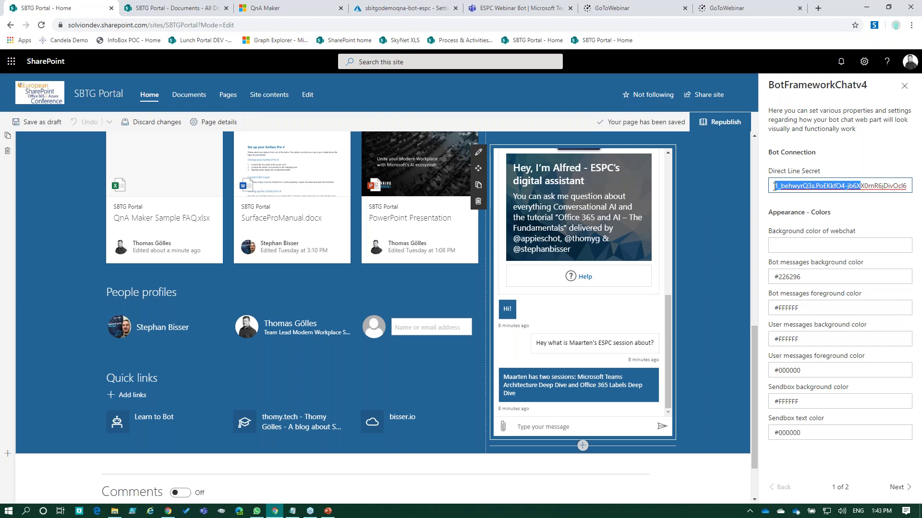
click(785, 202)
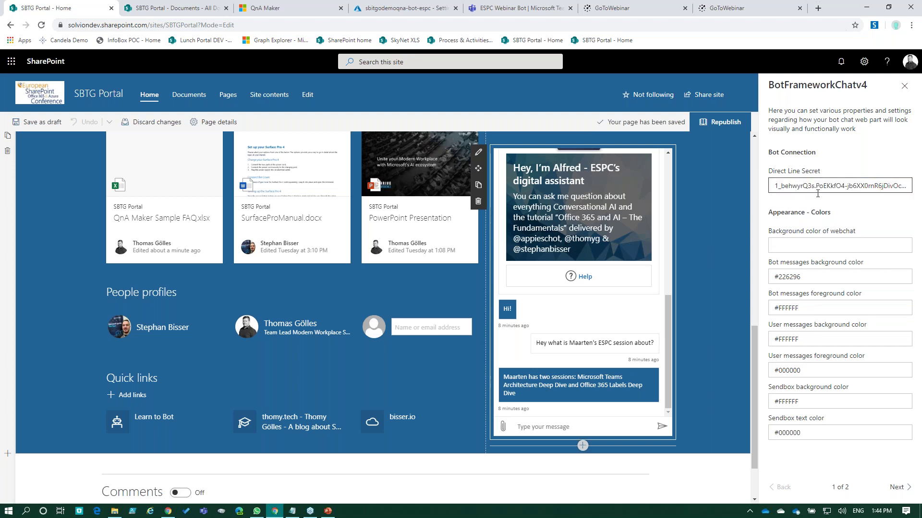